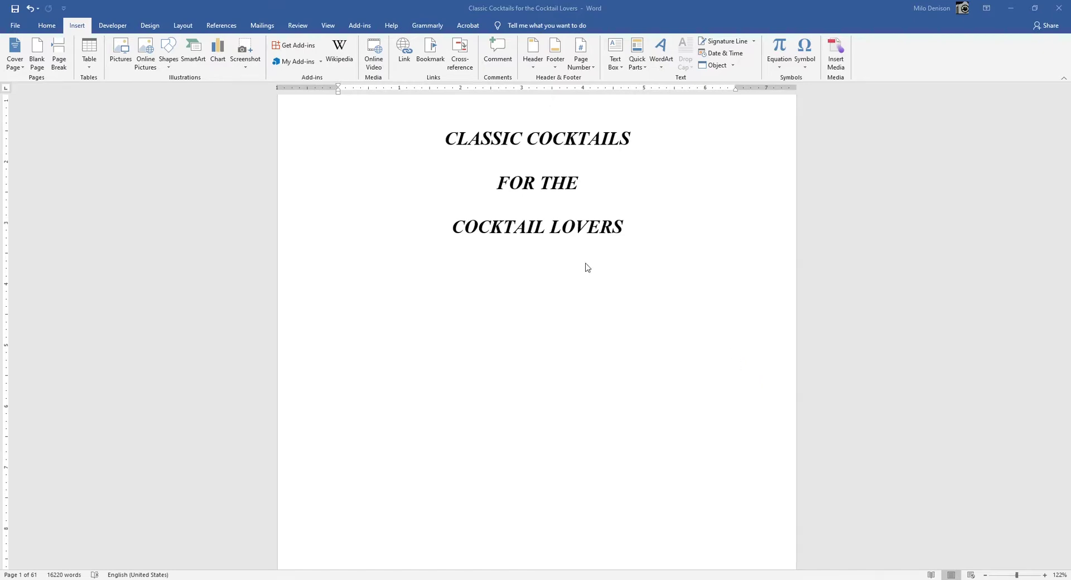
- Add Plain Number 3 page numbers at the top right of every page
{"action": "scroll", "coordinate": [641, 301], "scroll_direction": "up", "scroll_amount": 2}
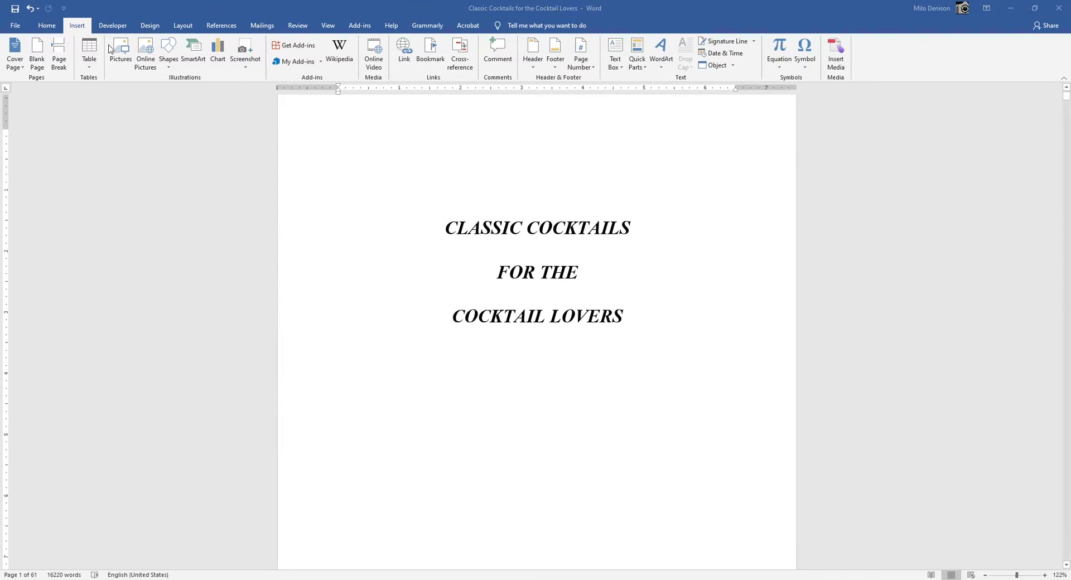
{"action": "left_click", "coordinate": [577, 69]}
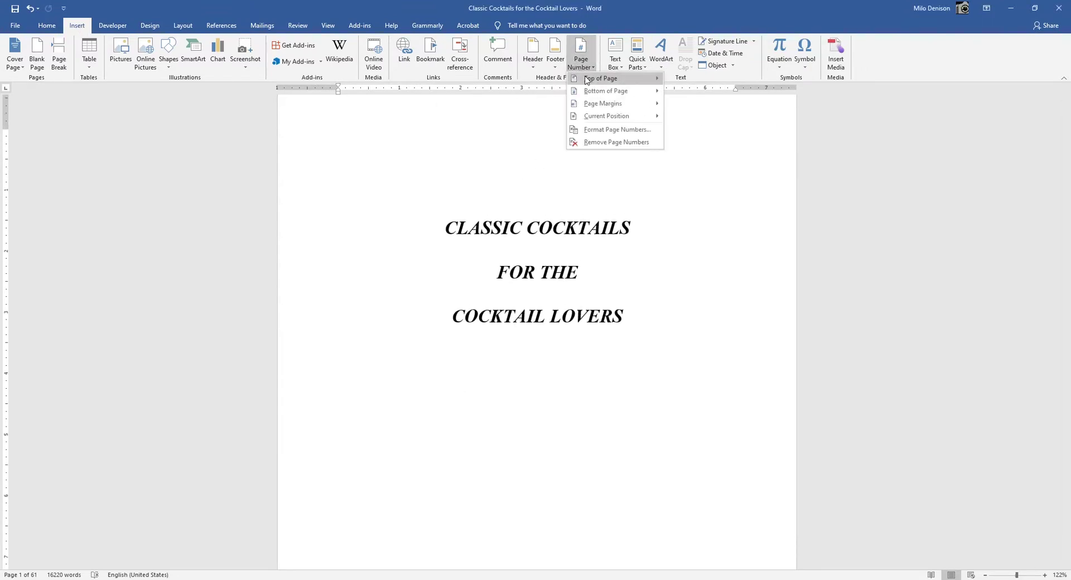
{"action": "mouse_move", "coordinate": [587, 80]}
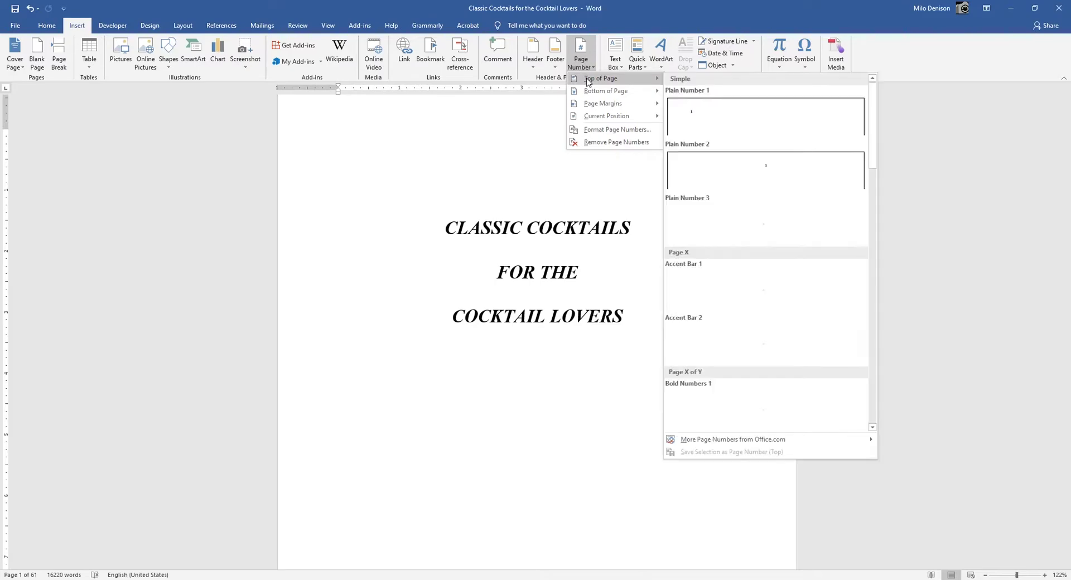
{"action": "left_click", "coordinate": [742, 213]}
- Close the header, check the numbering through to the Preface, then undo the last change
{"action": "scroll", "coordinate": [713, 258], "scroll_direction": "down", "scroll_amount": 5}
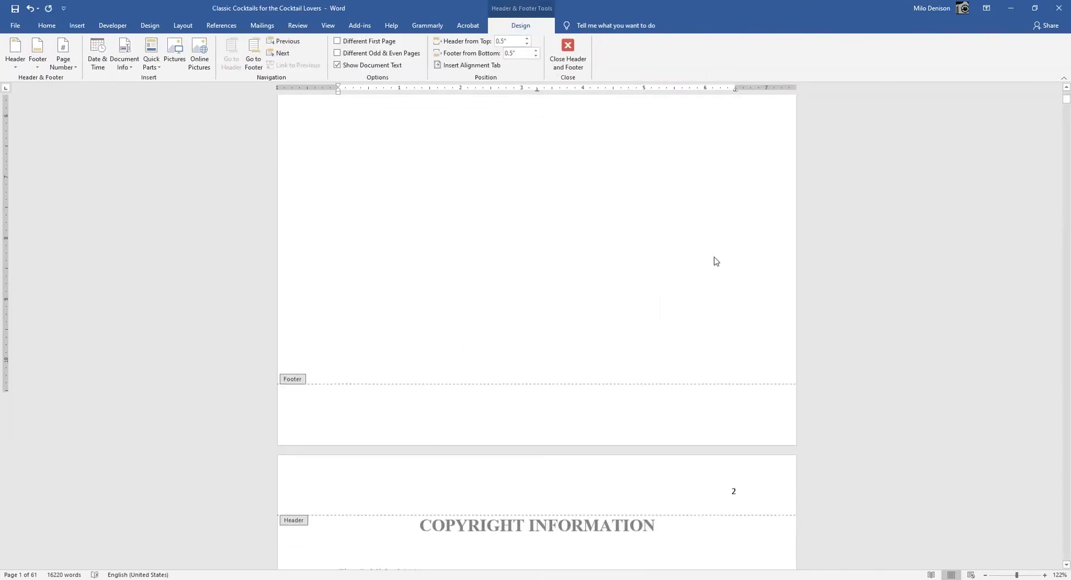
{"action": "scroll", "coordinate": [715, 261], "scroll_direction": "down", "scroll_amount": 15}
{"action": "scroll", "coordinate": [716, 261], "scroll_direction": "up", "scroll_amount": 18}
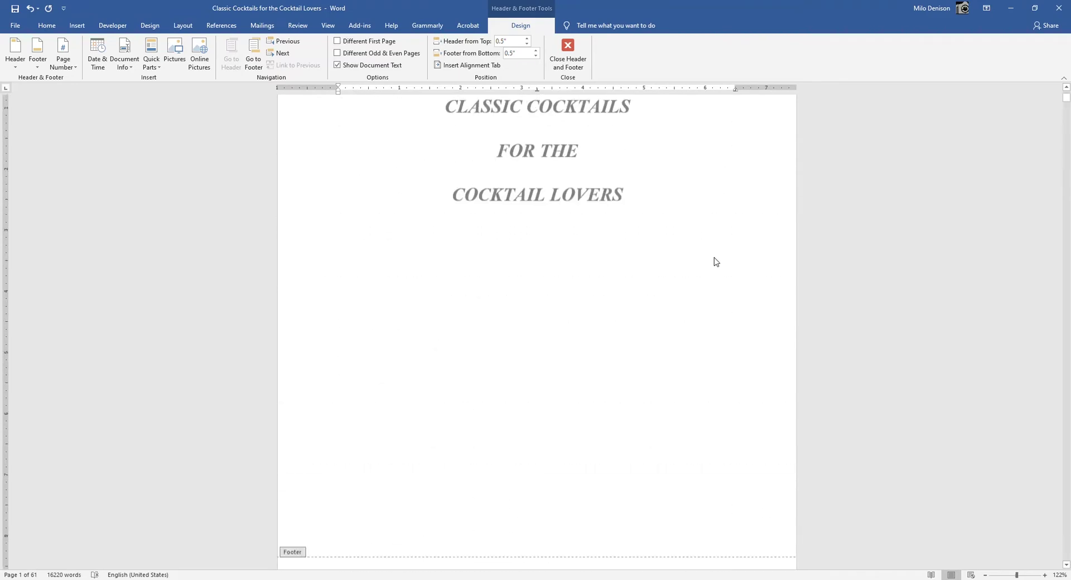
{"action": "scroll", "coordinate": [716, 262], "scroll_direction": "up", "scroll_amount": 3}
{"action": "double_click", "coordinate": [715, 260]}
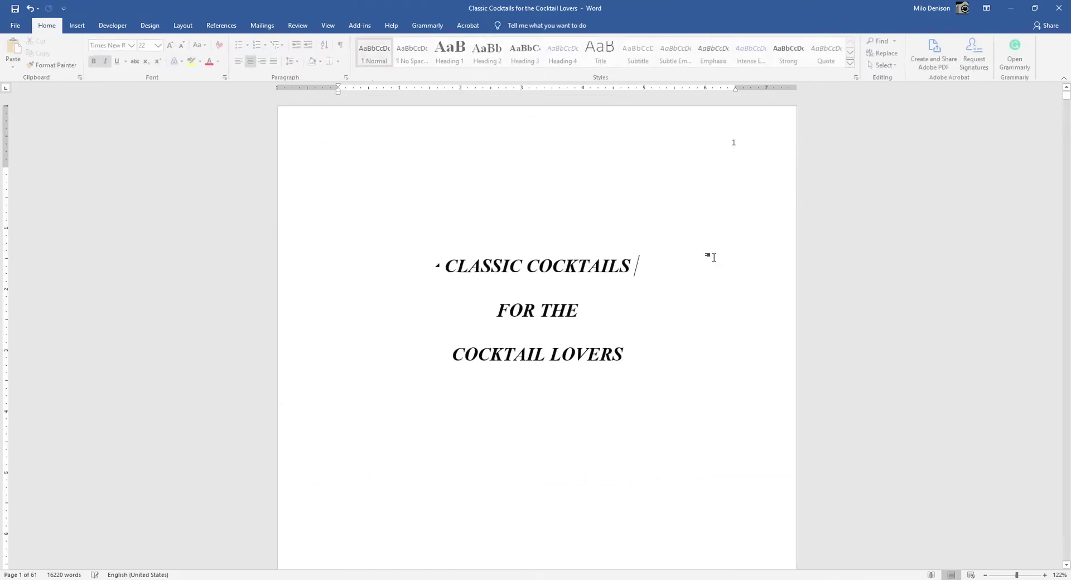
{"action": "scroll", "coordinate": [581, 349], "scroll_direction": "down", "scroll_amount": 18}
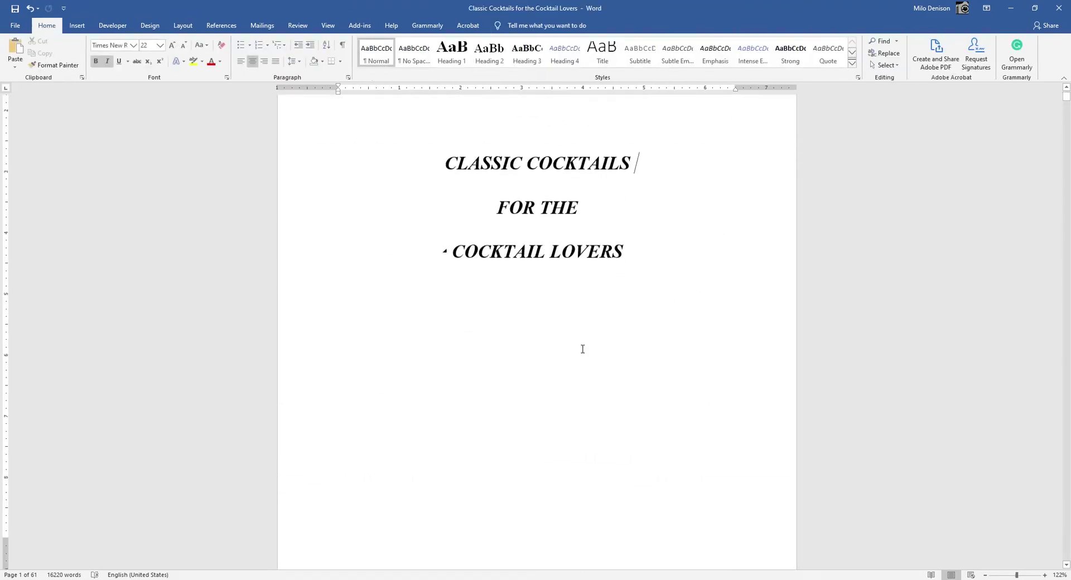
{"action": "scroll", "coordinate": [581, 349], "scroll_direction": "down", "scroll_amount": 15}
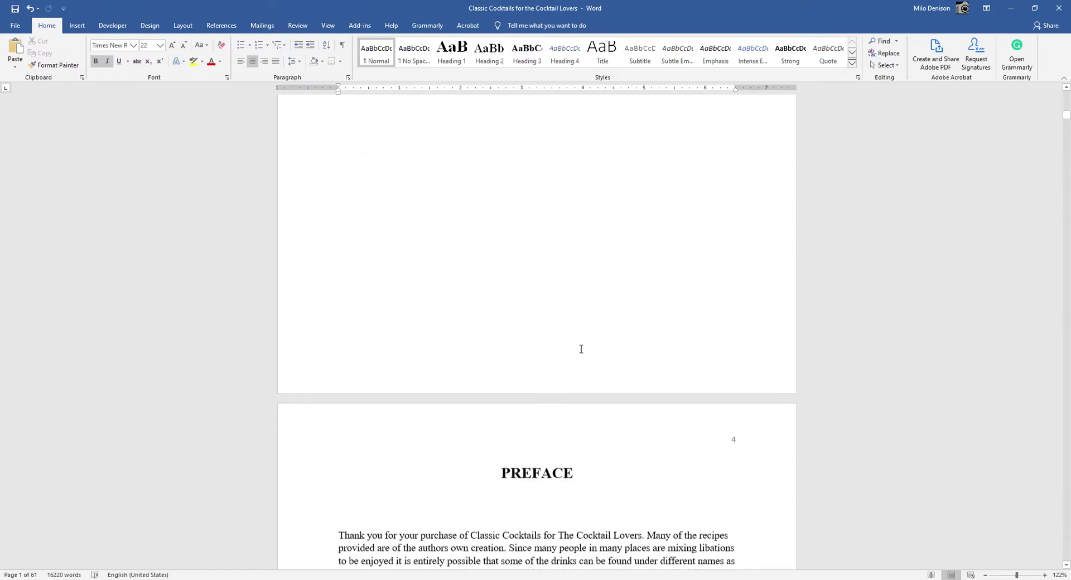
{"action": "scroll", "coordinate": [580, 349], "scroll_direction": "up", "scroll_amount": 3}
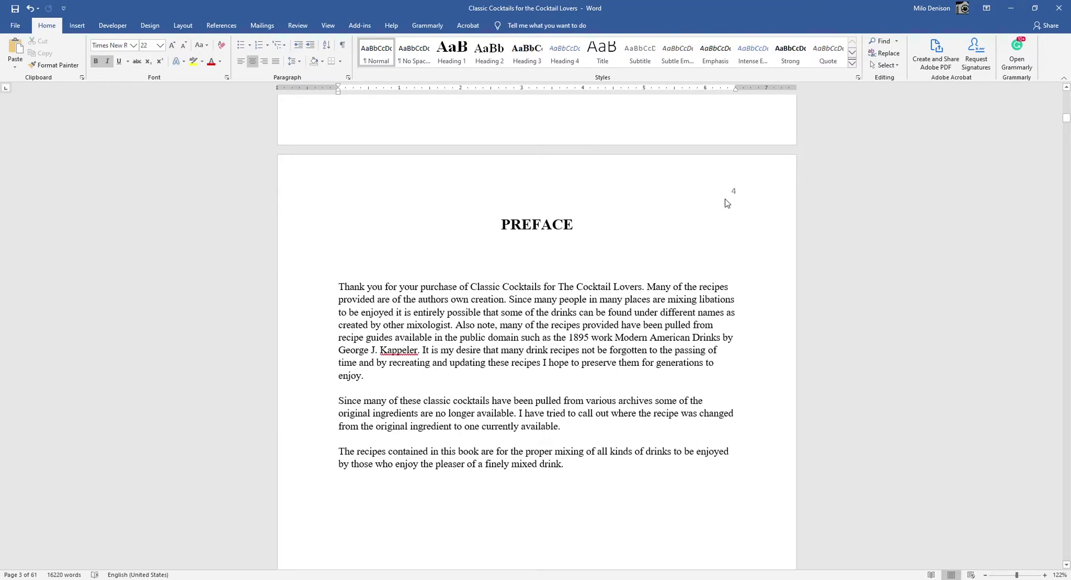
{"action": "key", "text": "ctrl+z"}
- Undo twice more to clear the page numbers and place the cursor in the PREFACE heading
{"action": "key", "text": "ctrl+z"}
{"action": "key", "text": "ctrl+z"}
{"action": "key", "text": "ctrl+z"}
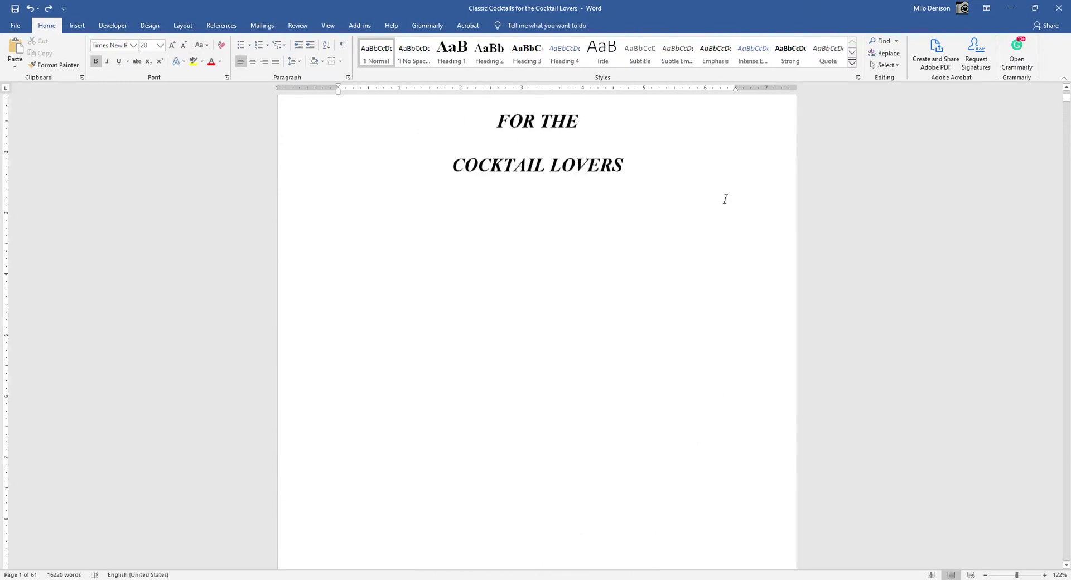
{"action": "key", "text": "ctrl+z"}
{"action": "key", "text": "ctrl+z"}
{"action": "key", "text": "ctrl+z"}
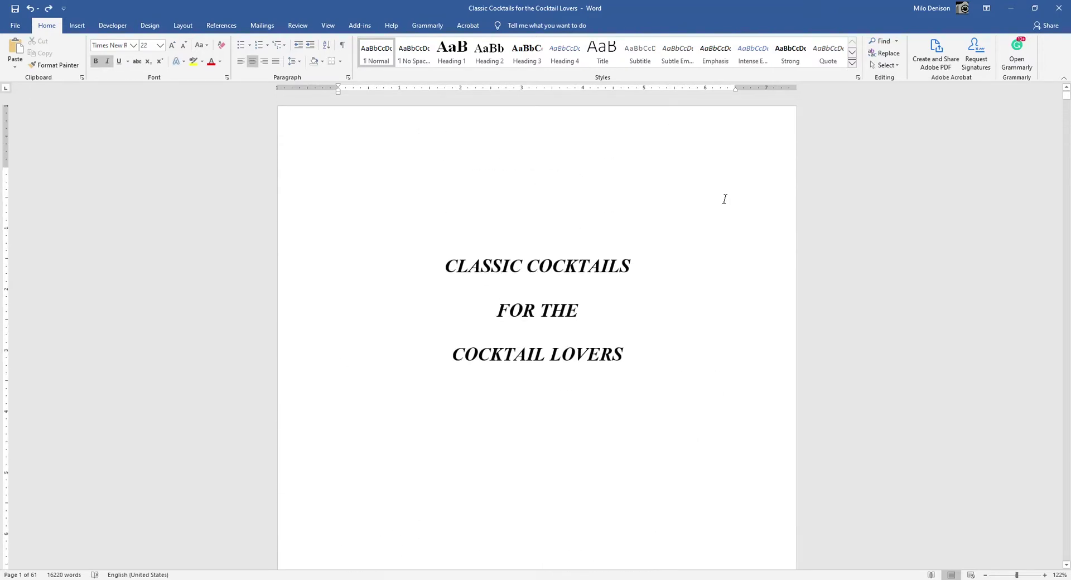
{"action": "key", "text": "ctrl+z"}
{"action": "key", "text": "ctrl+z"}
{"action": "key", "text": "ctrl+z"}
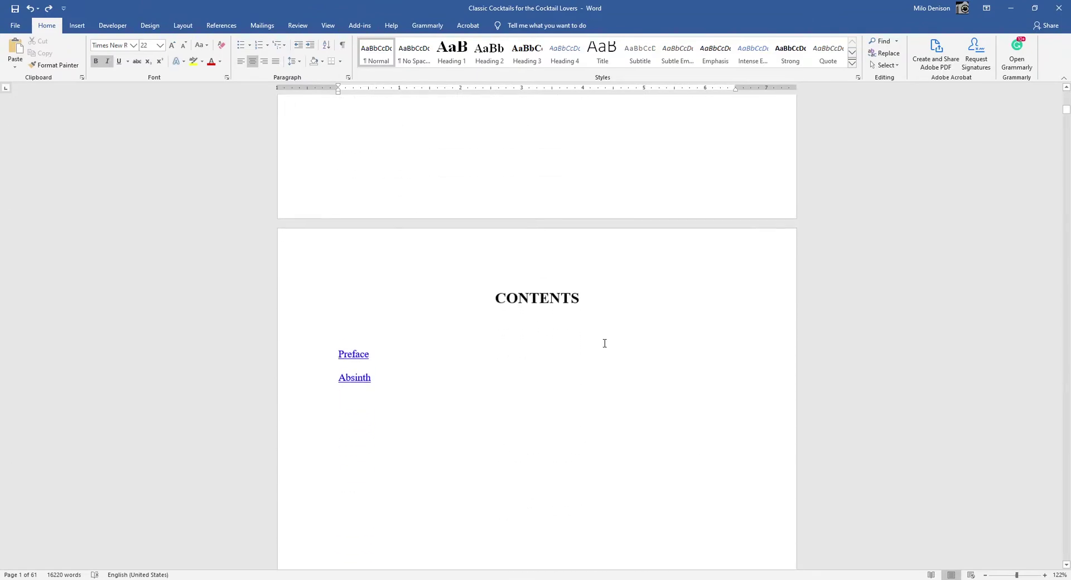
{"action": "scroll", "coordinate": [604, 343], "scroll_direction": "down", "scroll_amount": 6}
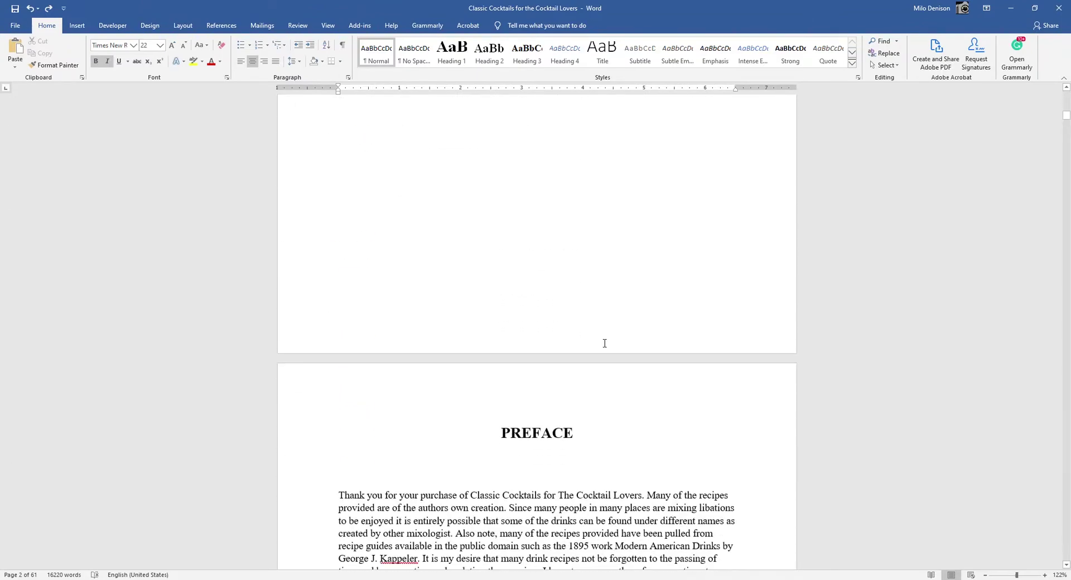
{"action": "left_click", "coordinate": [549, 306]}
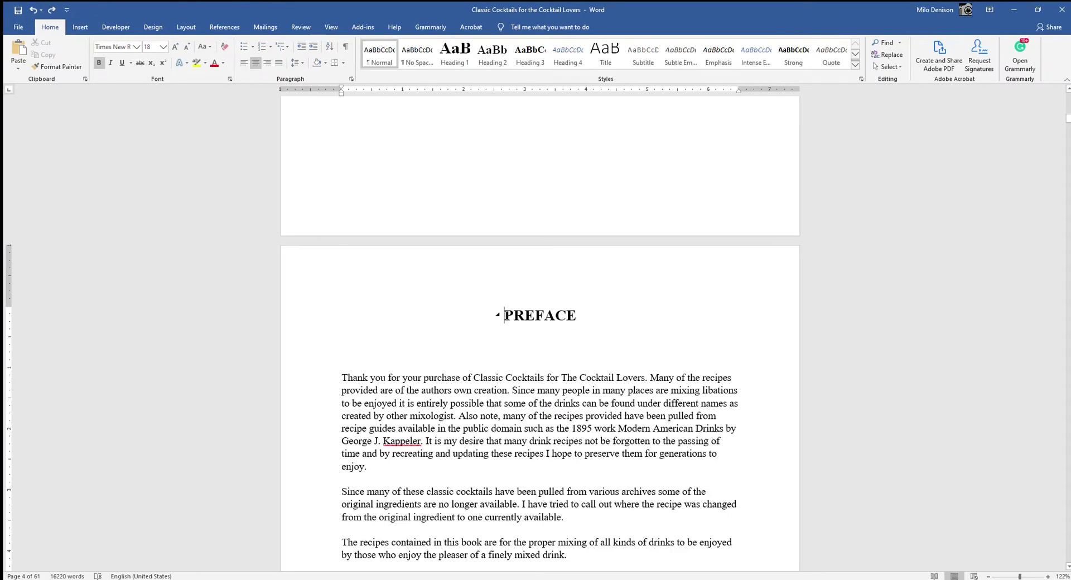
- Insert a Next Page section break immediately before the PREFACE heading
{"action": "double_click", "coordinate": [504, 315]}
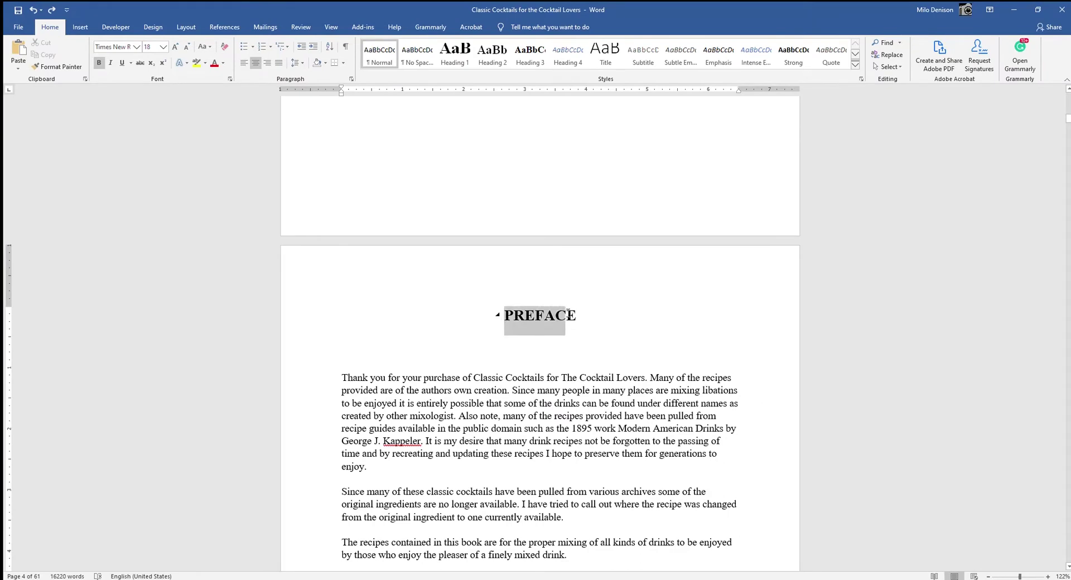
{"action": "left_click", "coordinate": [524, 318]}
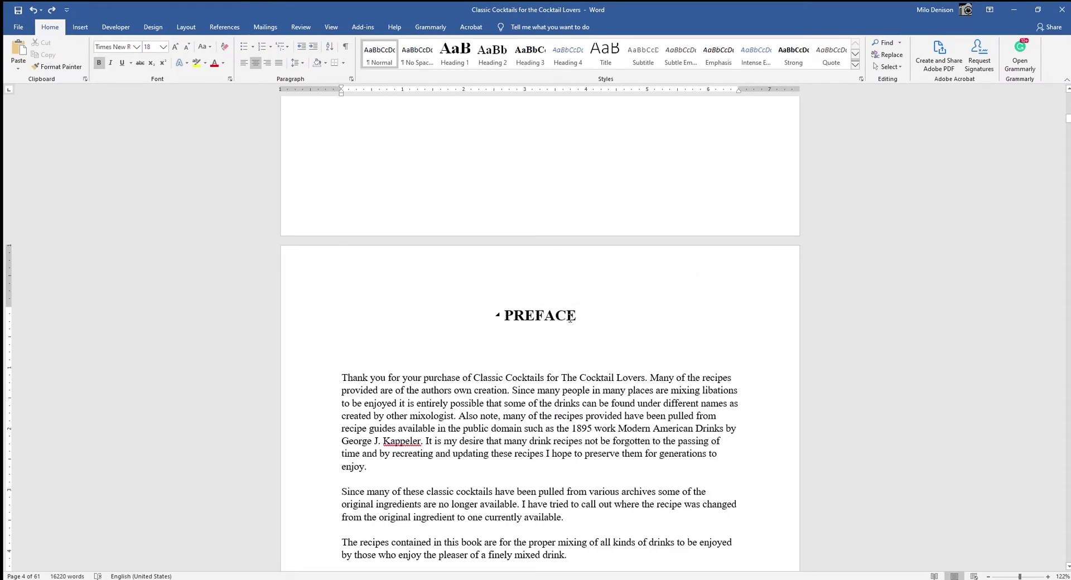
{"action": "left_click", "coordinate": [186, 27]}
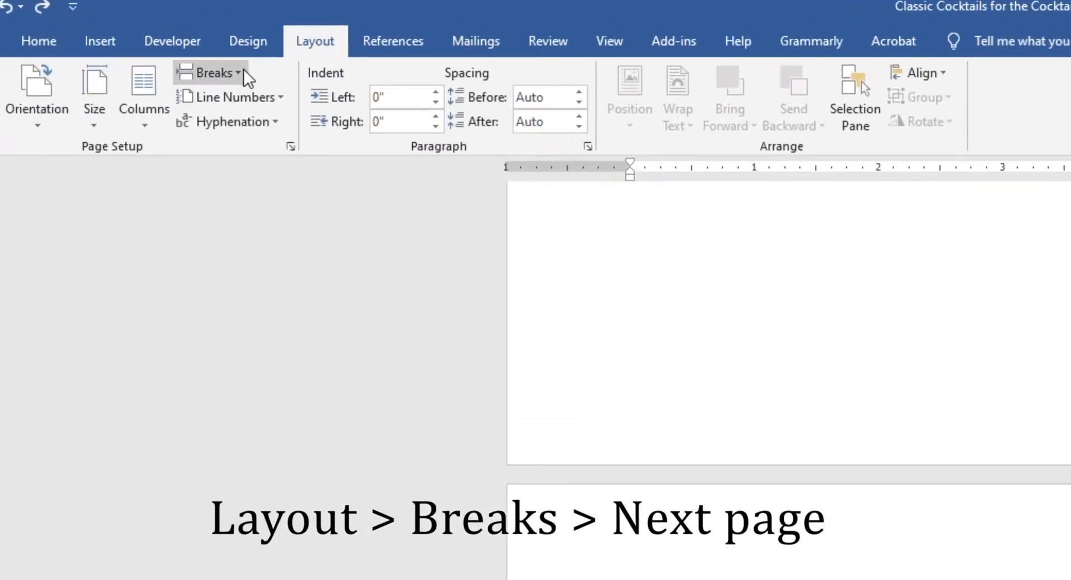
{"action": "left_click", "coordinate": [240, 73]}
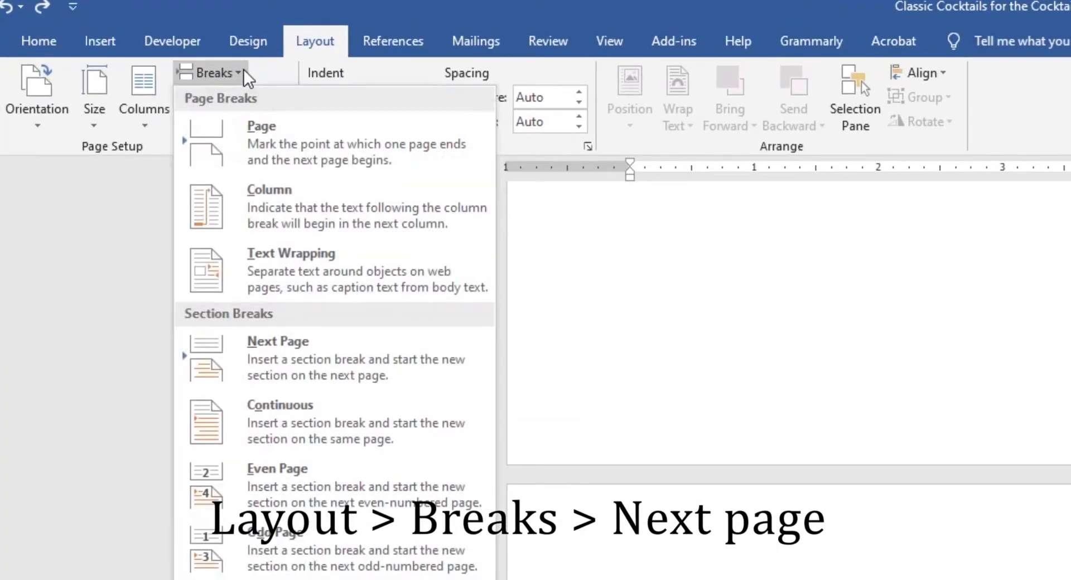
{"action": "left_click", "coordinate": [419, 375]}
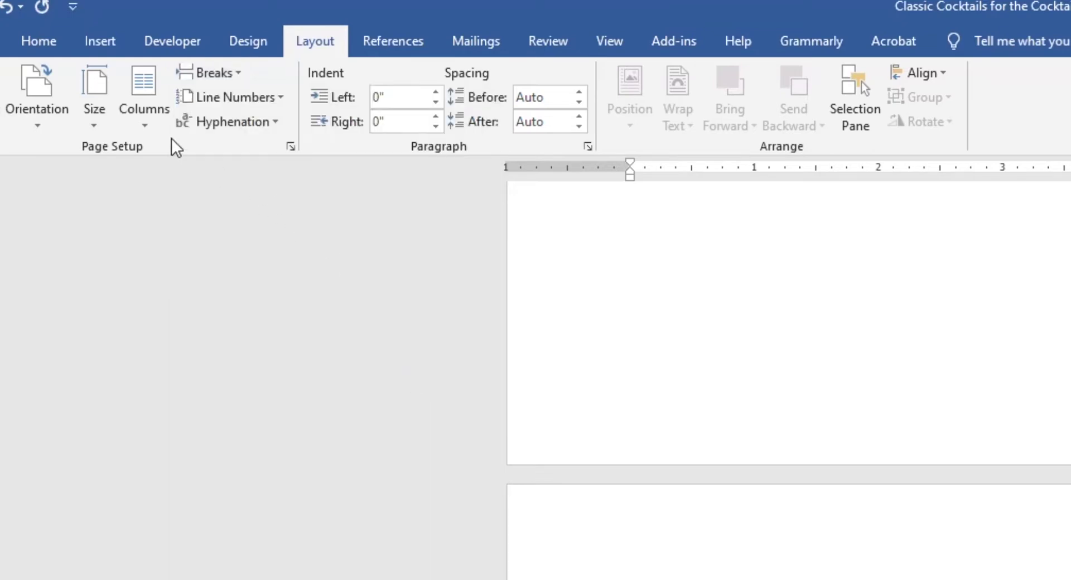
- Show formatting marks to verify the section break after the Contents page, then hide them
{"action": "left_click", "coordinate": [37, 51]}
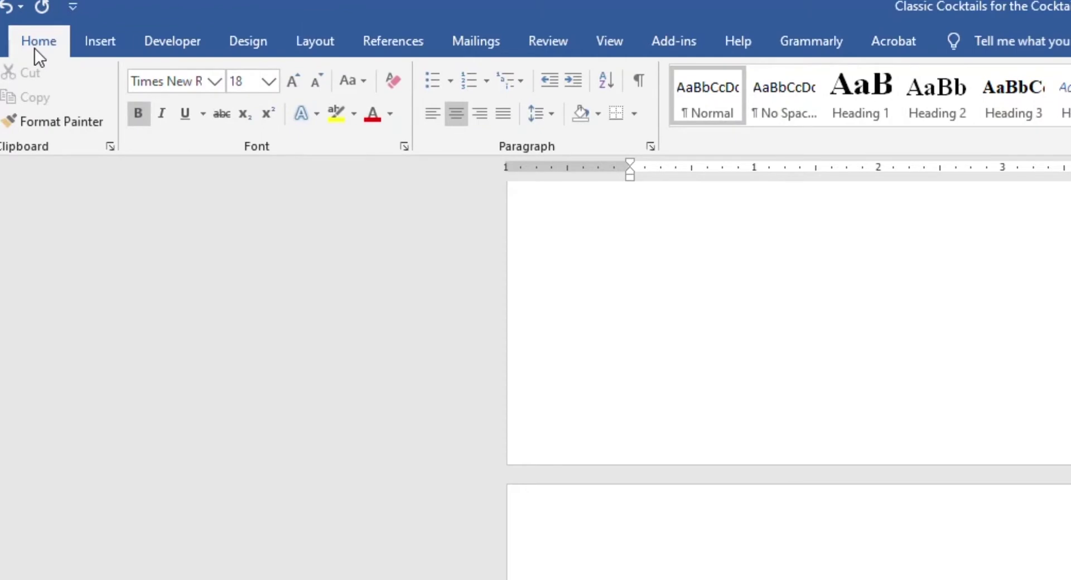
{"action": "left_click", "coordinate": [638, 82]}
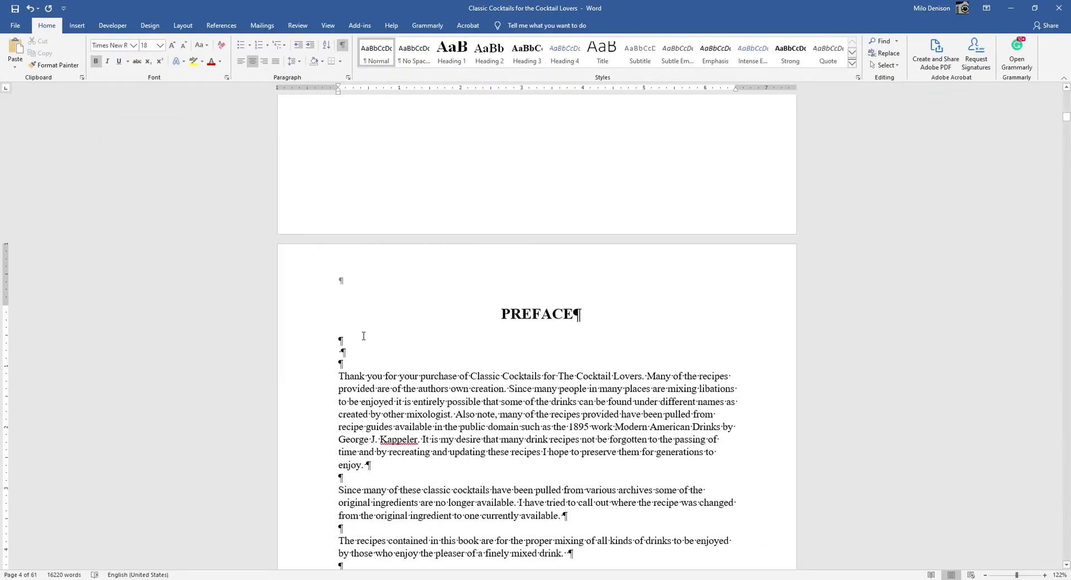
{"action": "scroll", "coordinate": [364, 335], "scroll_direction": "up", "scroll_amount": 3}
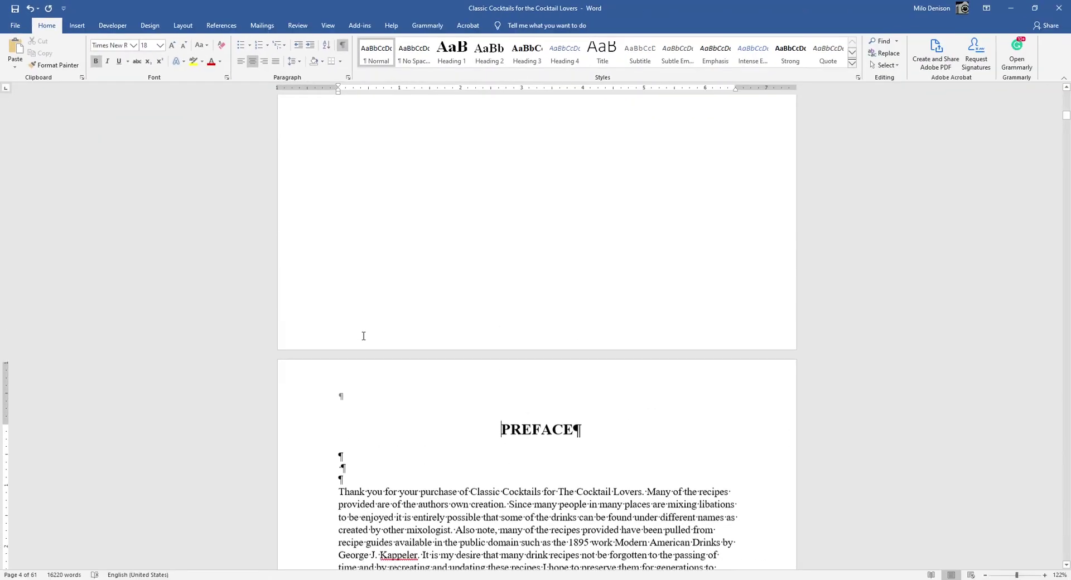
{"action": "scroll", "coordinate": [363, 336], "scroll_direction": "up", "scroll_amount": 5}
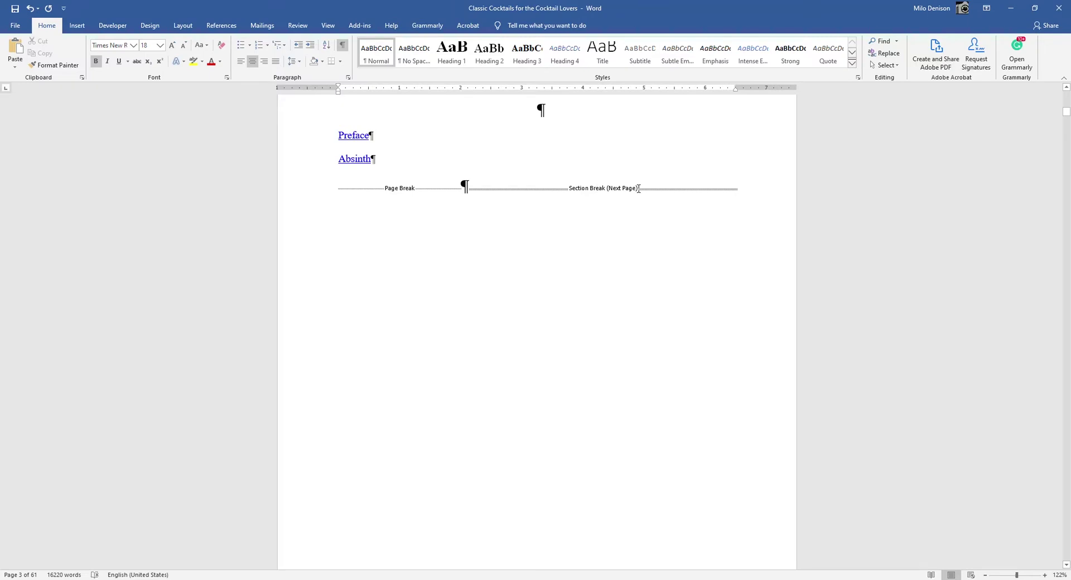
{"action": "left_click", "coordinate": [343, 46]}
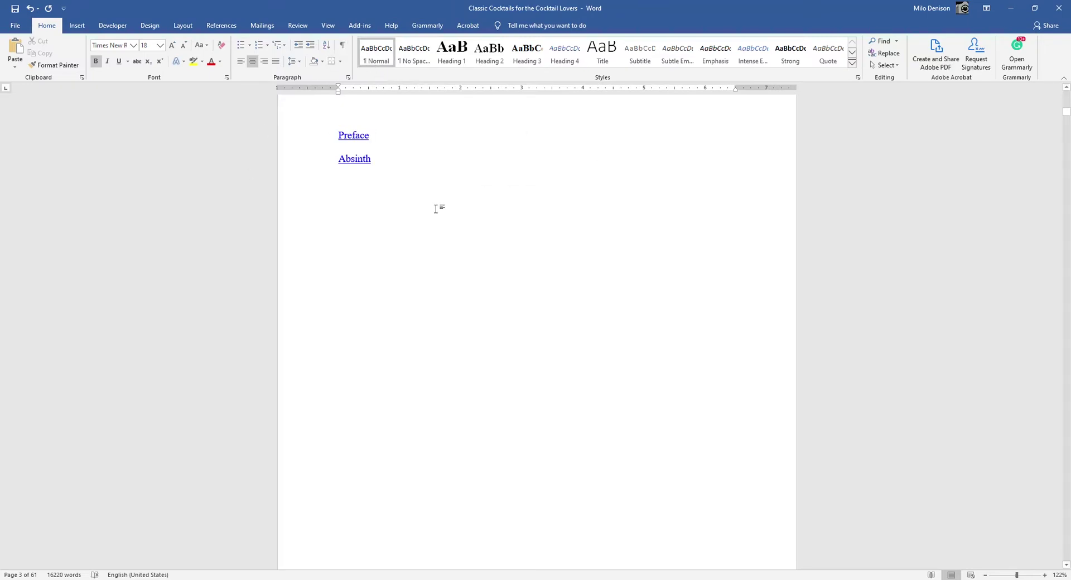
- With the cursor before PREFACE, insert Plain Number 3 page numbers at the top right
{"action": "scroll", "coordinate": [605, 215], "scroll_direction": "down", "scroll_amount": 10}
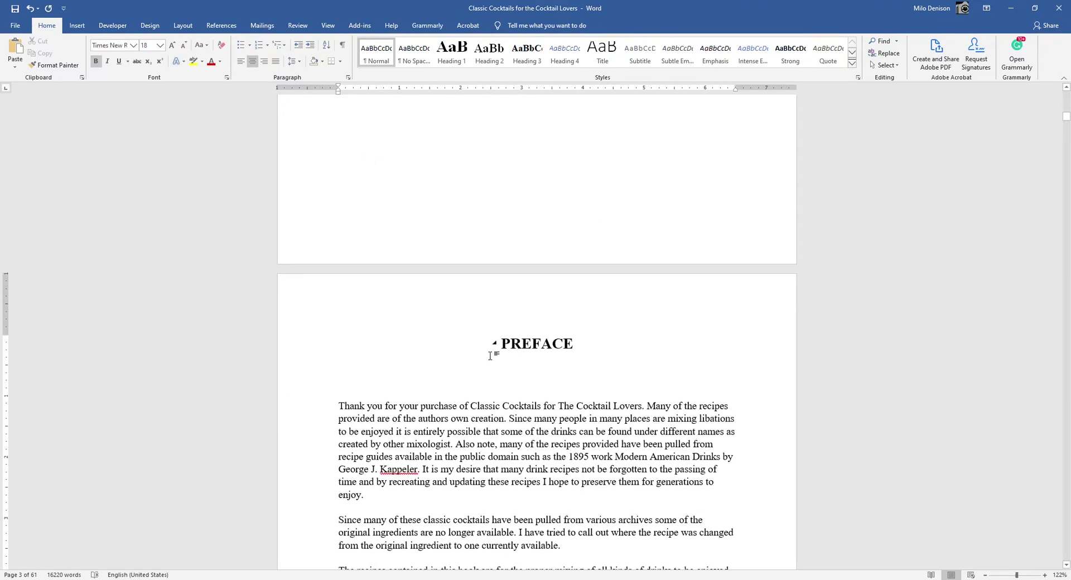
{"action": "left_click", "coordinate": [489, 356]}
{"action": "left_click", "coordinate": [77, 25]}
{"action": "left_click", "coordinate": [581, 67]}
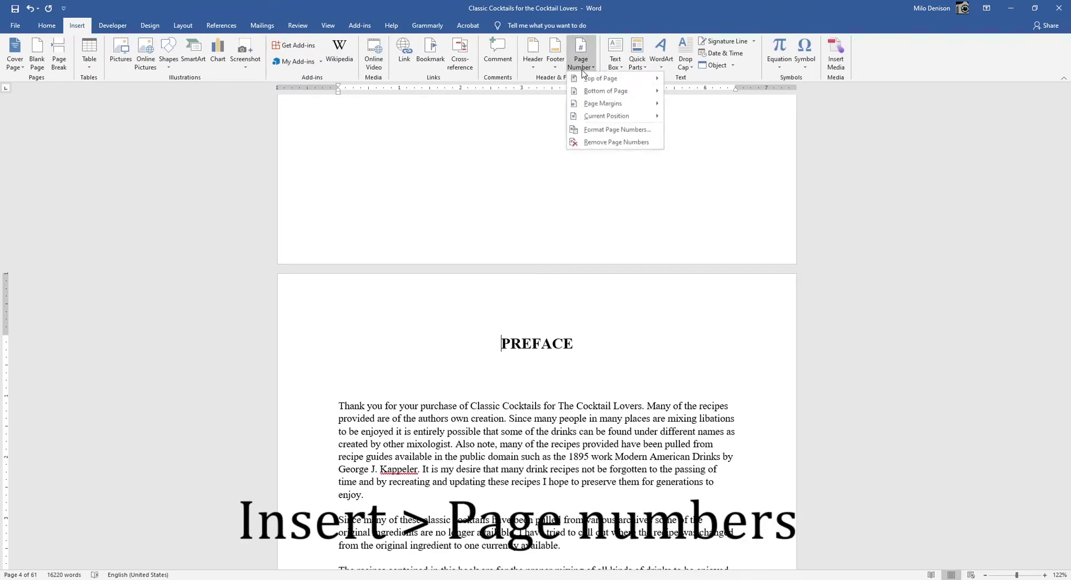
{"action": "mouse_move", "coordinate": [591, 84]}
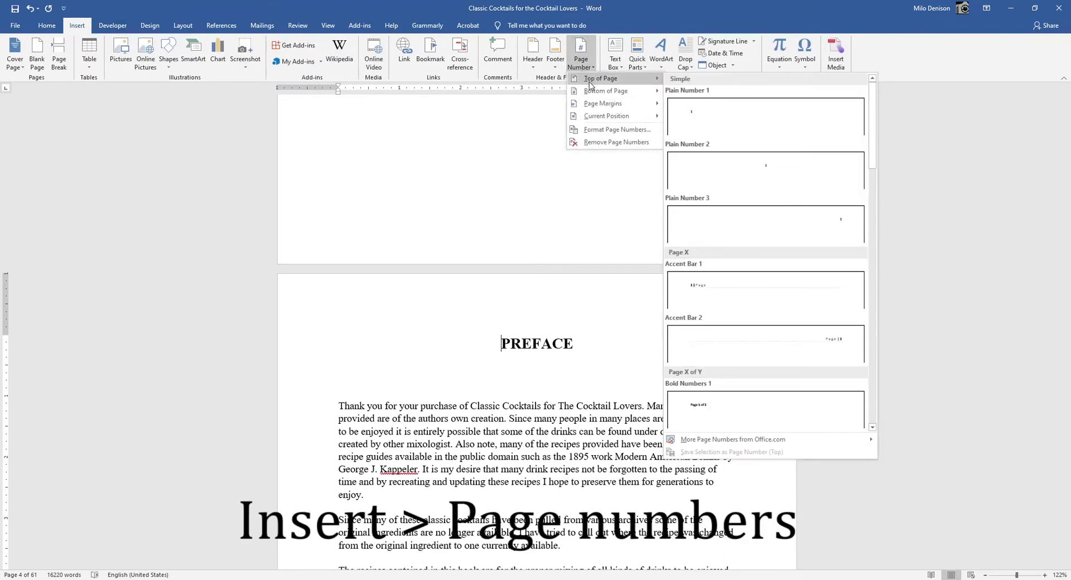
{"action": "left_click", "coordinate": [752, 224]}
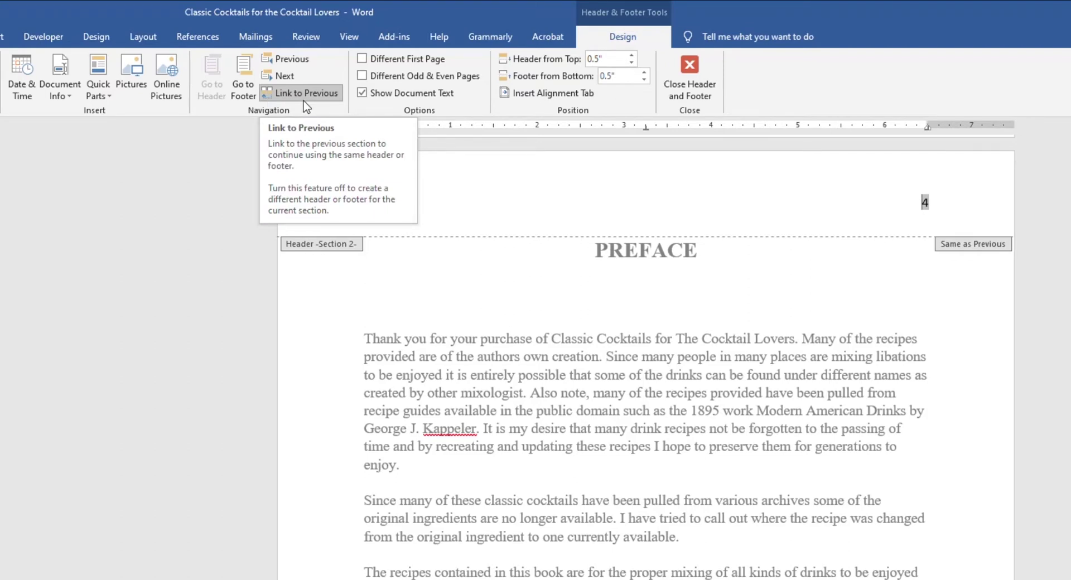
- Turn off Link to Previous for the Preface header and open Format Page Numbers
{"action": "left_click", "coordinate": [307, 105]}
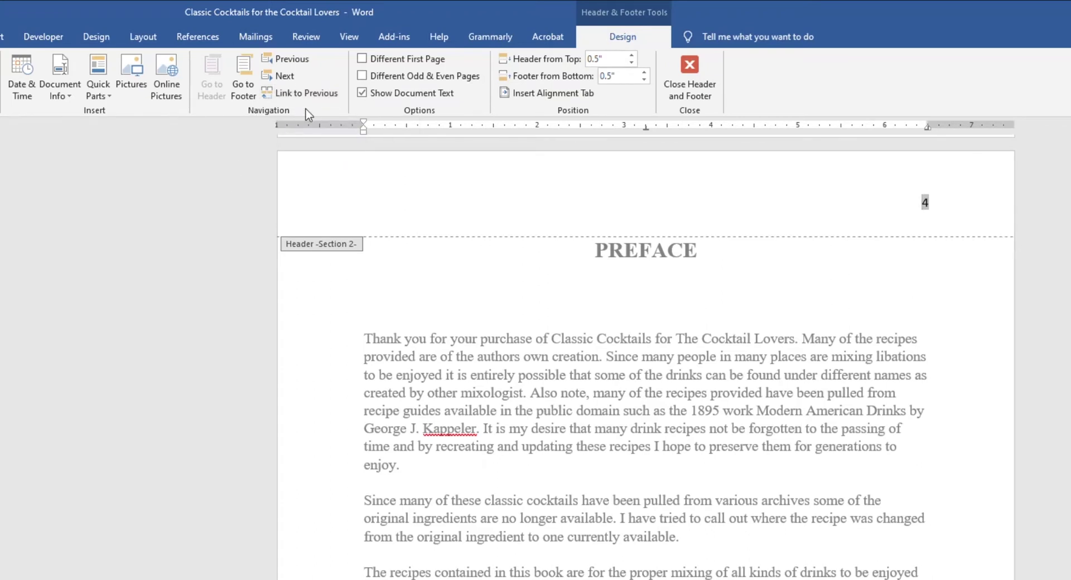
{"action": "left_click", "coordinate": [0, 38]}
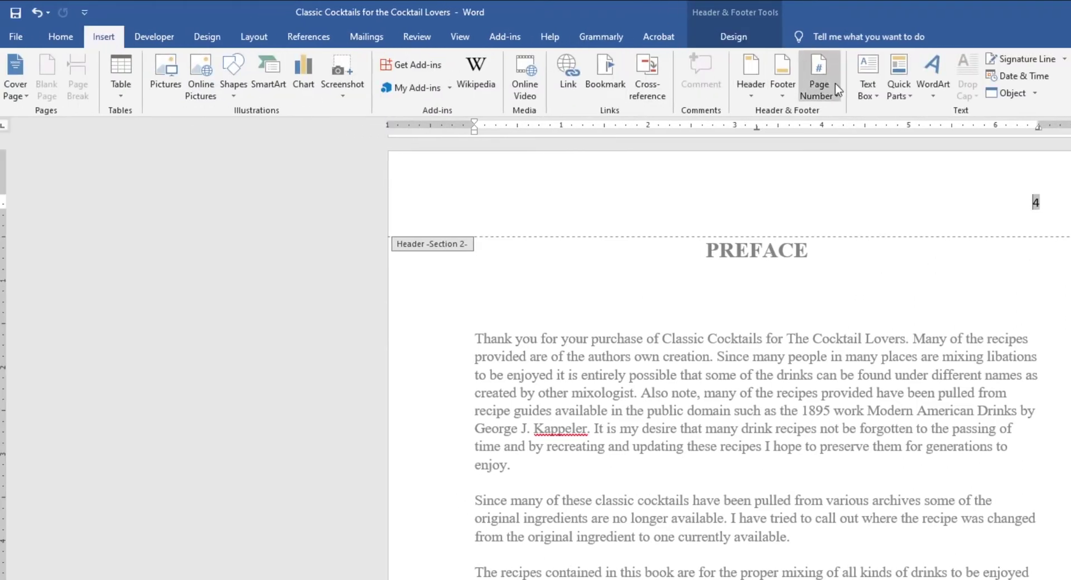
{"action": "left_click", "coordinate": [824, 96]}
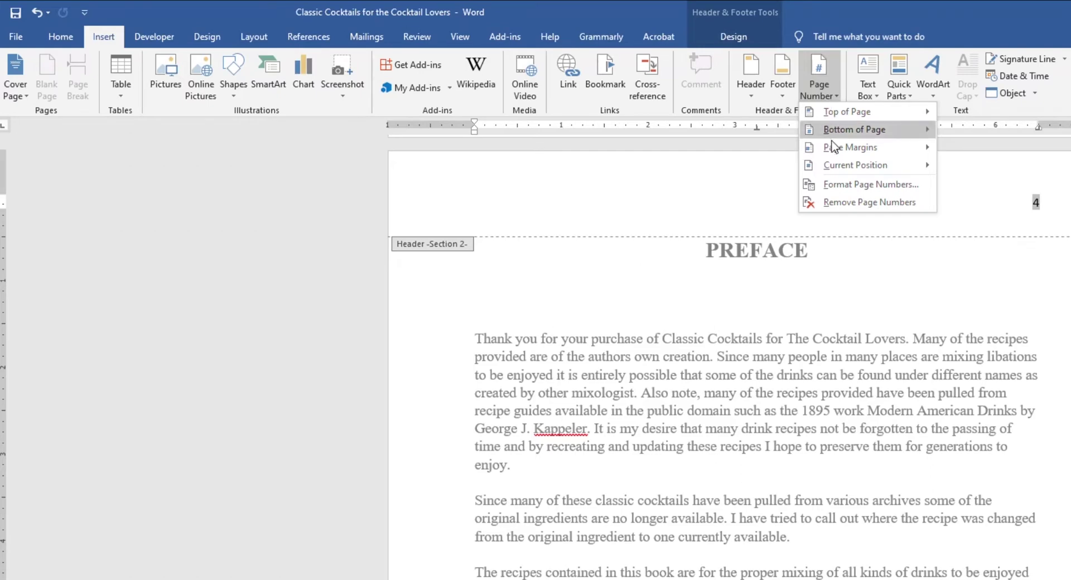
{"action": "left_click", "coordinate": [837, 184]}
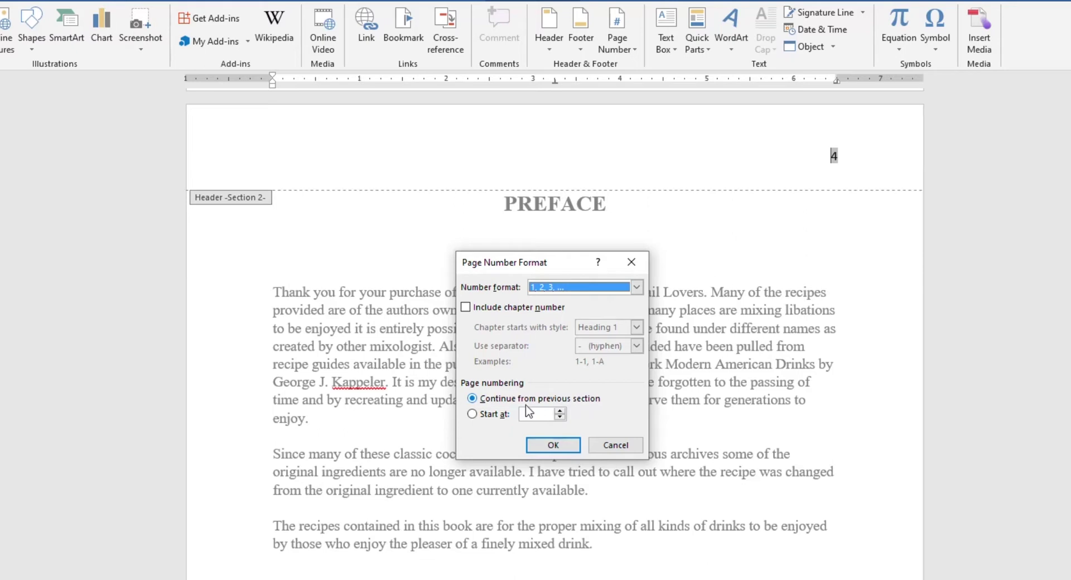
- Set the Preface section's numbering to start at 1 and confirm
{"action": "left_click", "coordinate": [483, 414]}
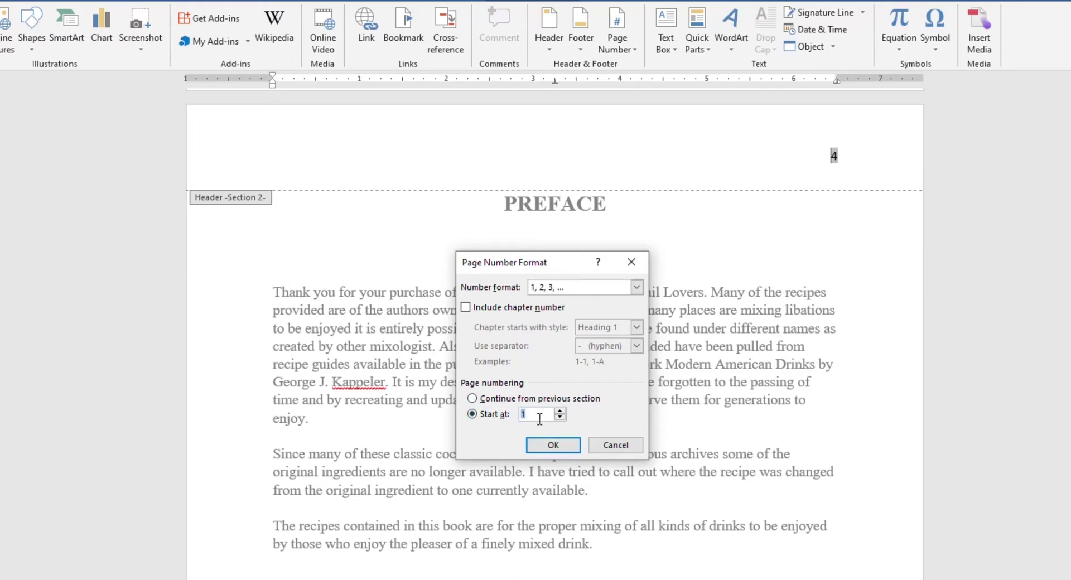
{"action": "left_click", "coordinate": [554, 446]}
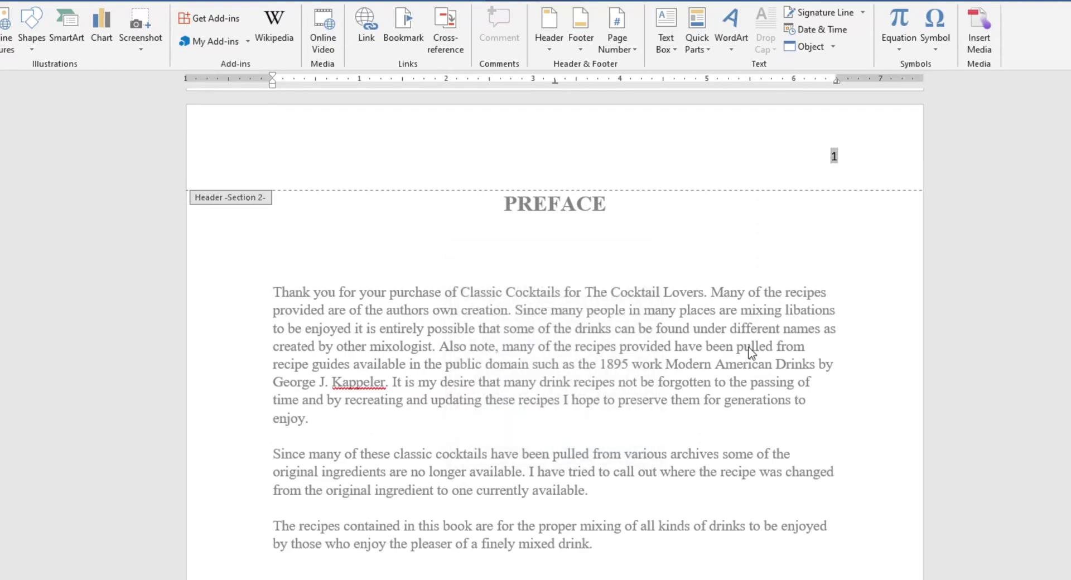
- Remove the page numbers from the title page's section 1 header
{"action": "scroll", "coordinate": [752, 351], "scroll_direction": "up", "scroll_amount": 15}
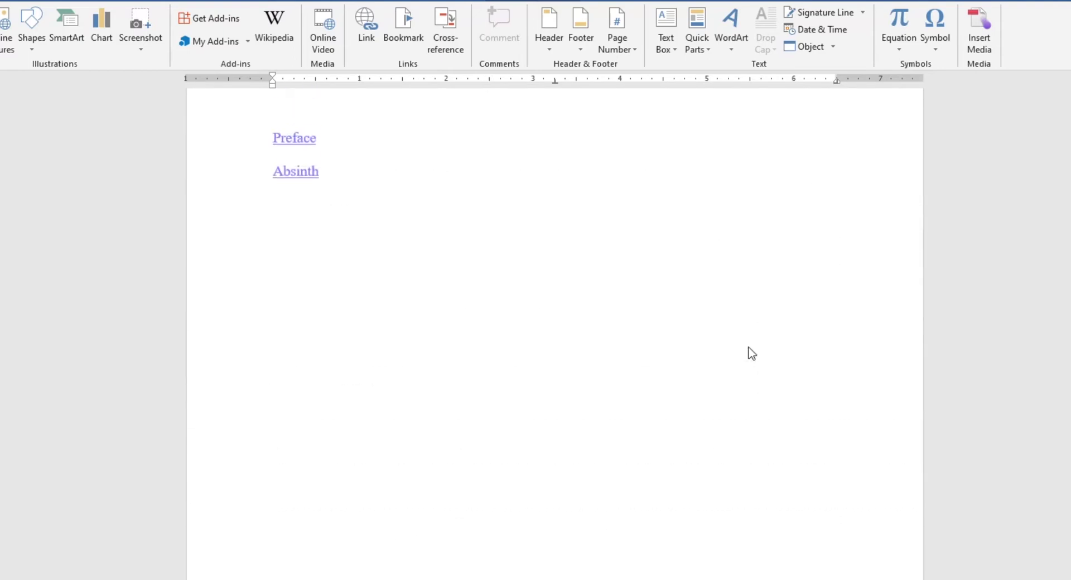
{"action": "scroll", "coordinate": [781, 243], "scroll_direction": "up", "scroll_amount": 12}
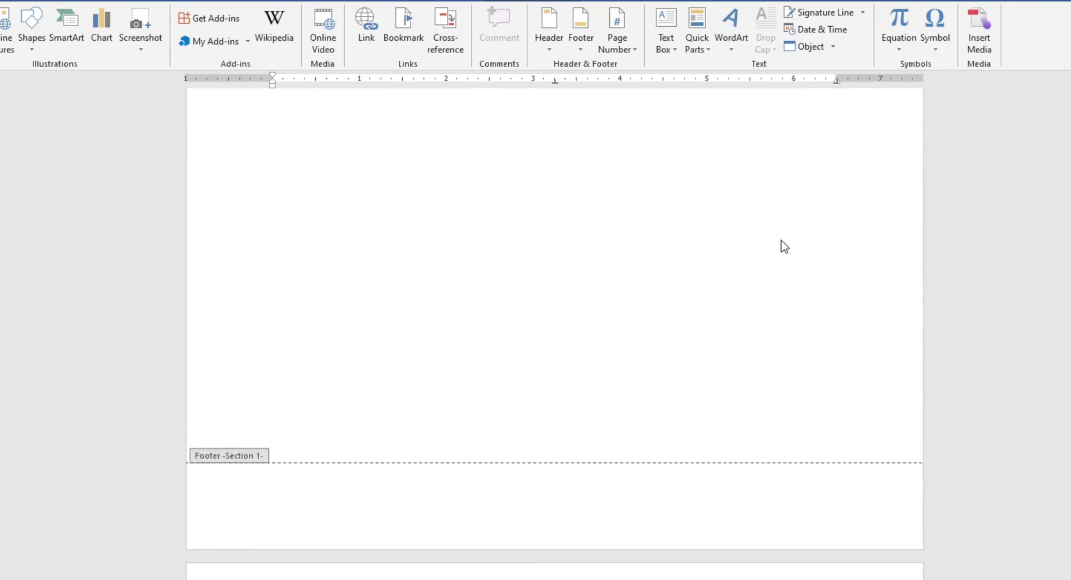
{"action": "scroll", "coordinate": [781, 244], "scroll_direction": "up", "scroll_amount": 12}
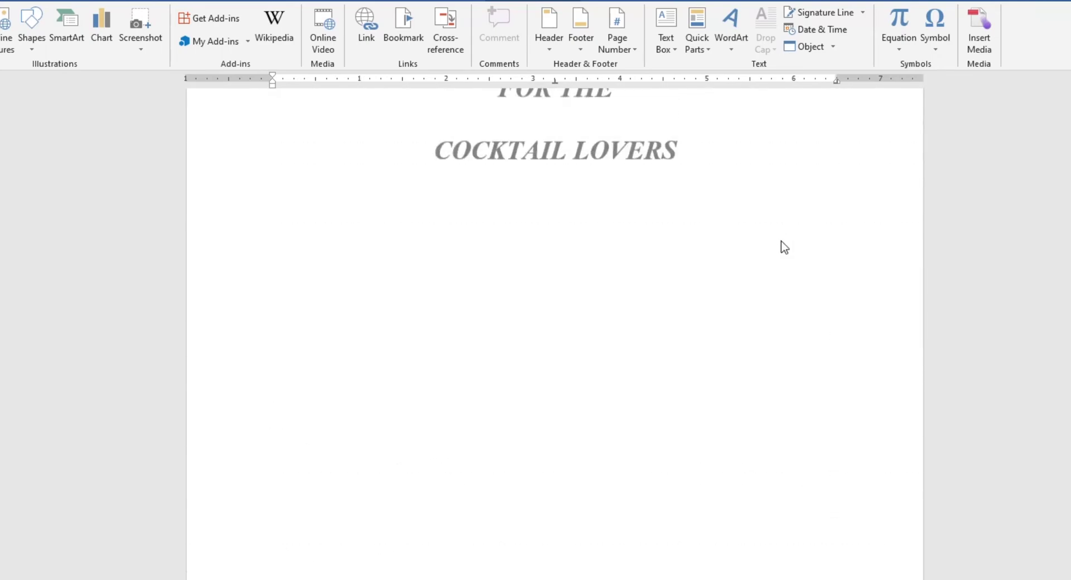
{"action": "scroll", "coordinate": [781, 244], "scroll_direction": "up", "scroll_amount": 2}
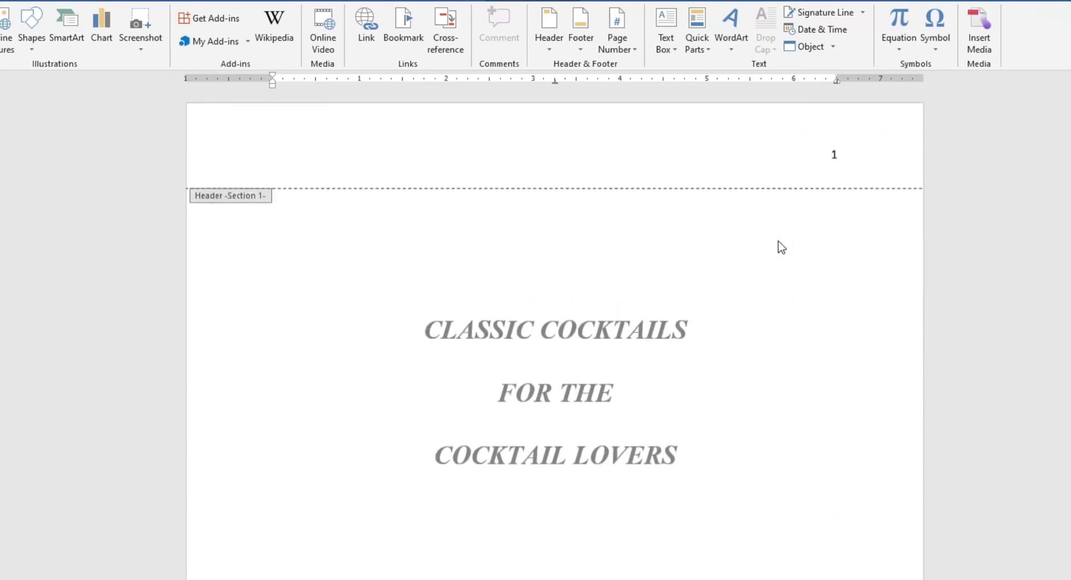
{"action": "left_click", "coordinate": [834, 158]}
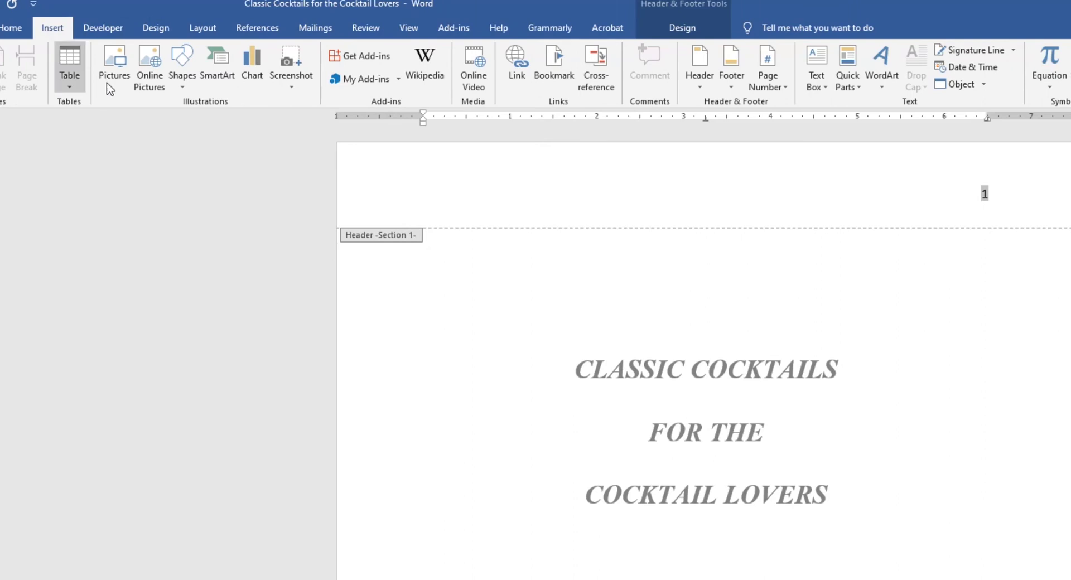
{"action": "left_click", "coordinate": [773, 89]}
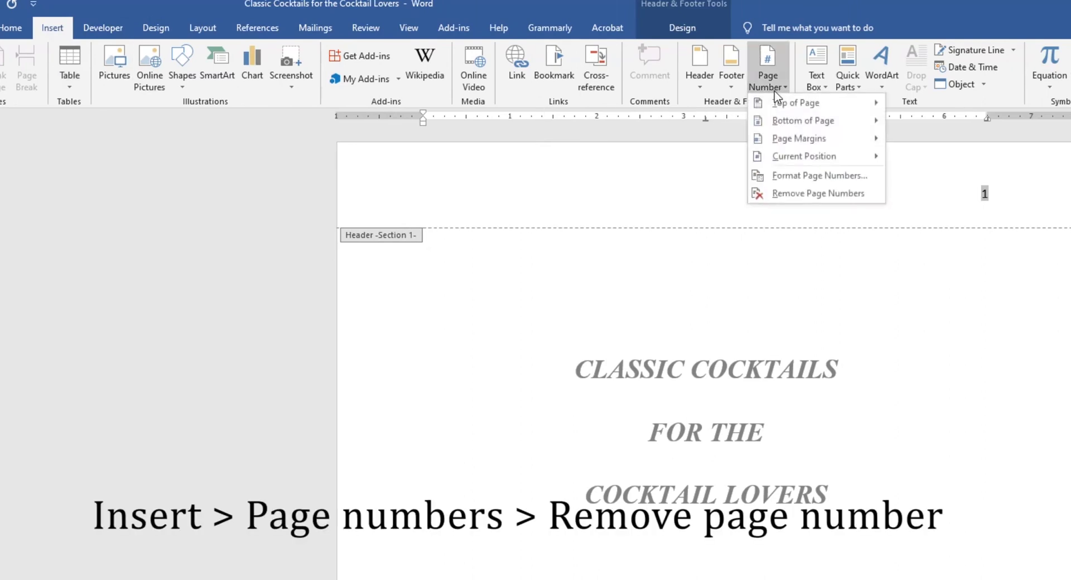
{"action": "left_click", "coordinate": [832, 195]}
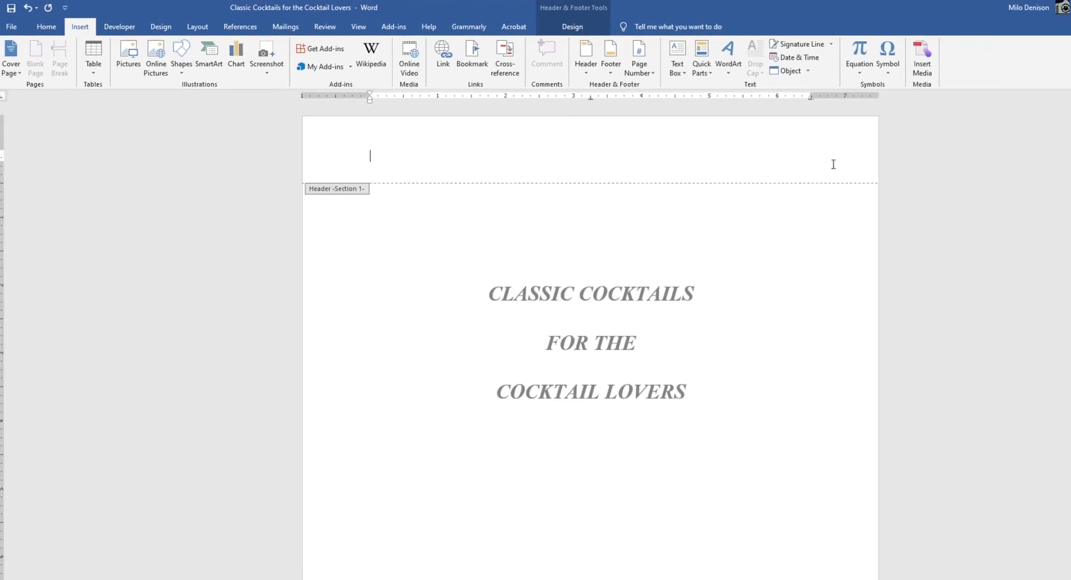
- Scroll through the headers from the document start to check the numbering
{"action": "scroll", "coordinate": [833, 164], "scroll_direction": "down", "scroll_amount": 20}
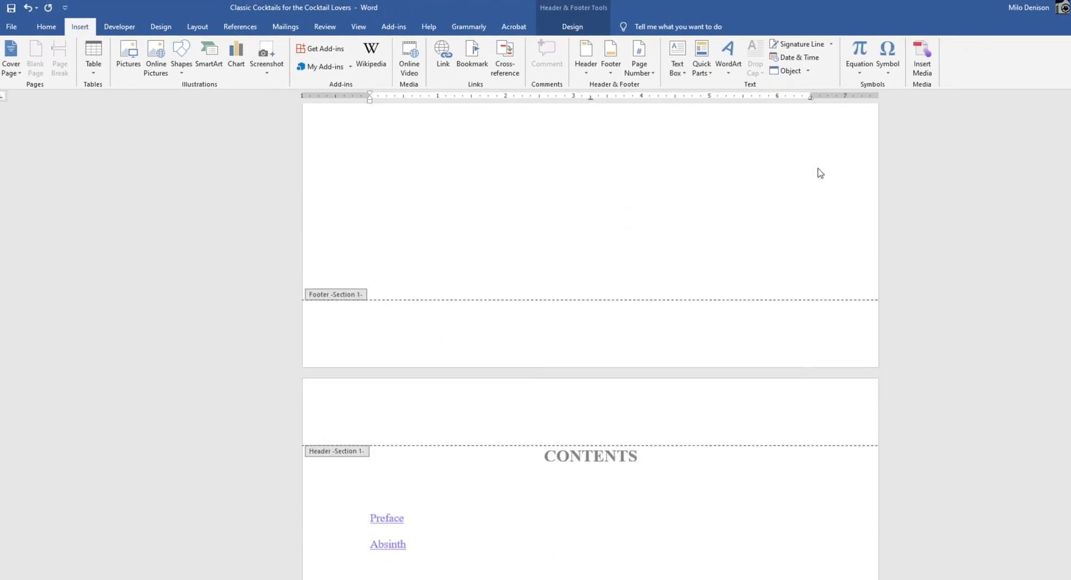
{"action": "scroll", "coordinate": [819, 173], "scroll_direction": "down", "scroll_amount": 15}
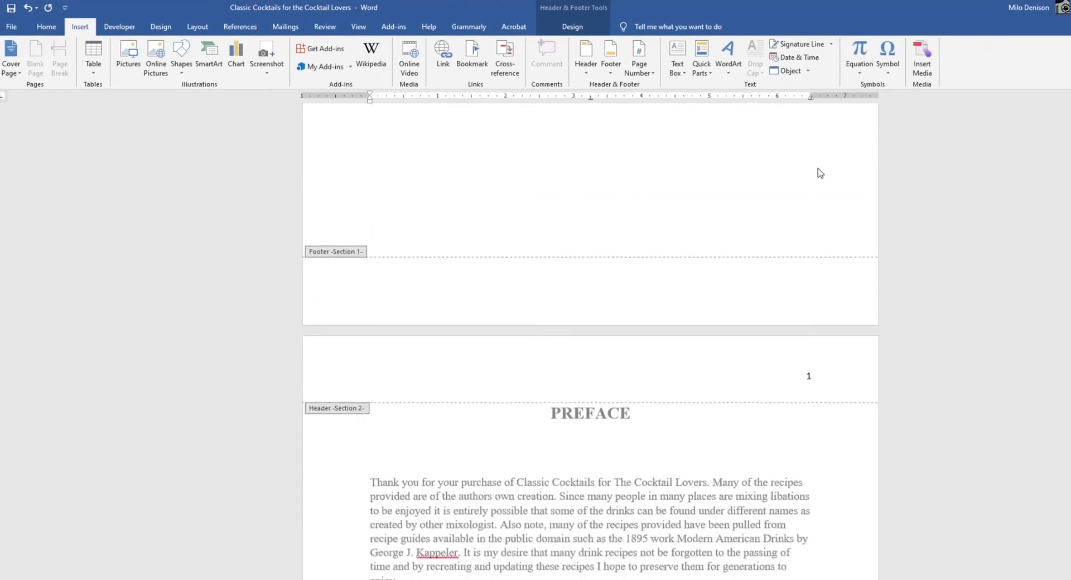
{"action": "scroll", "coordinate": [808, 415], "scroll_direction": "up", "scroll_amount": 5}
{"action": "scroll", "coordinate": [744, 373], "scroll_direction": "down", "scroll_amount": 10}
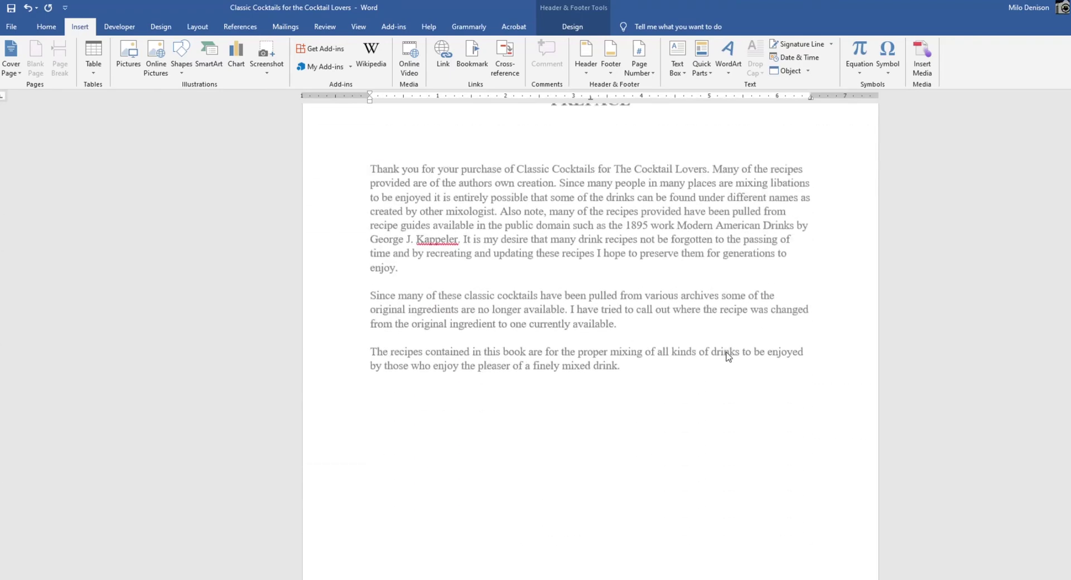
{"action": "key", "text": "ctrl+Home"}
{"action": "scroll", "coordinate": [727, 357], "scroll_direction": "down", "scroll_amount": 10}
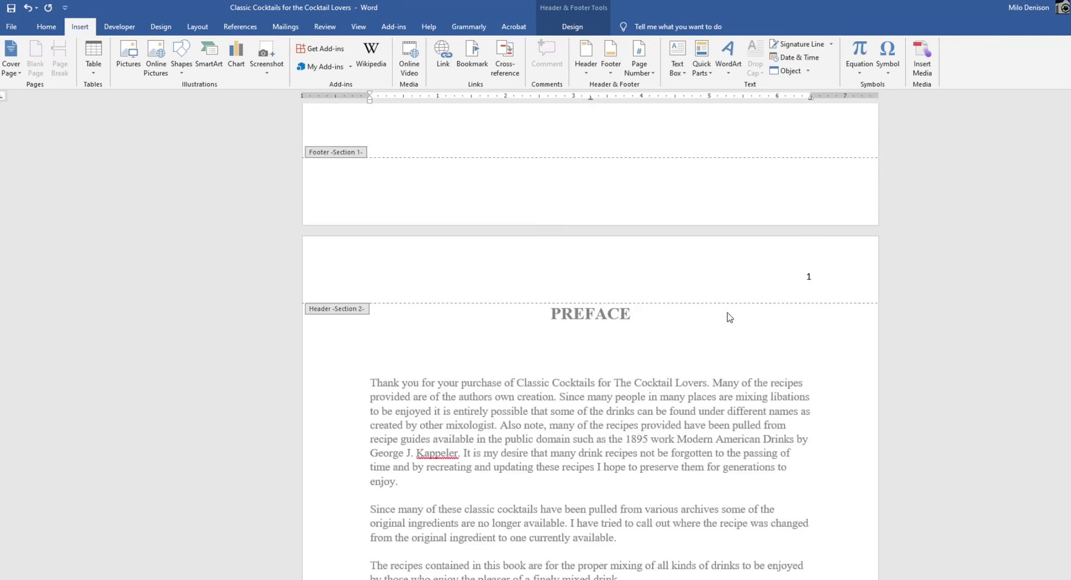
- Close header editing and confirm Preface shows 1, Absinthe 2, and the title page none
{"action": "double_click", "coordinate": [732, 398]}
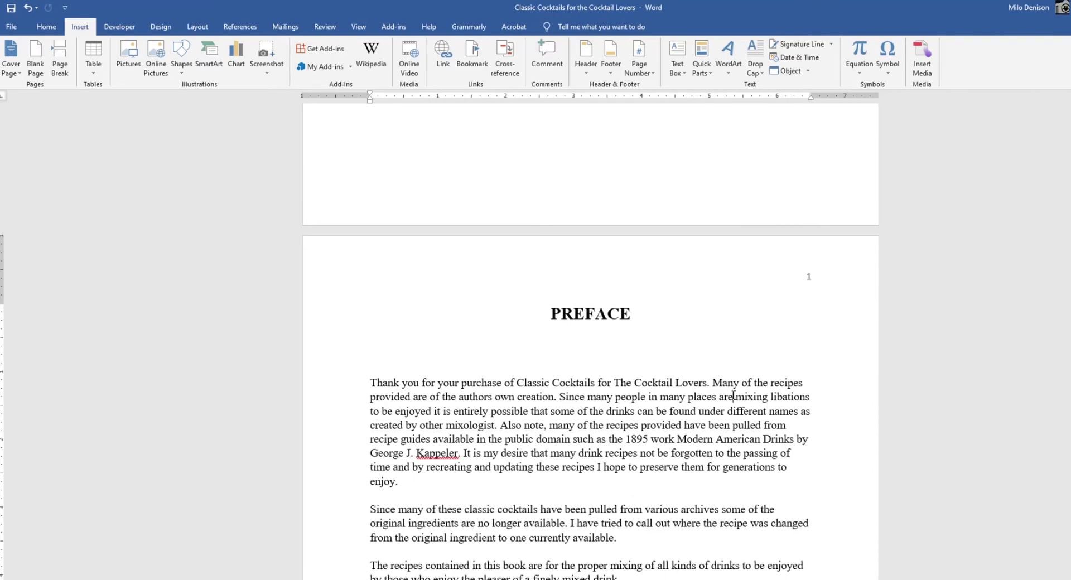
{"action": "scroll", "coordinate": [622, 417], "scroll_direction": "down", "scroll_amount": 3}
{"action": "scroll", "coordinate": [623, 418], "scroll_direction": "down", "scroll_amount": 8}
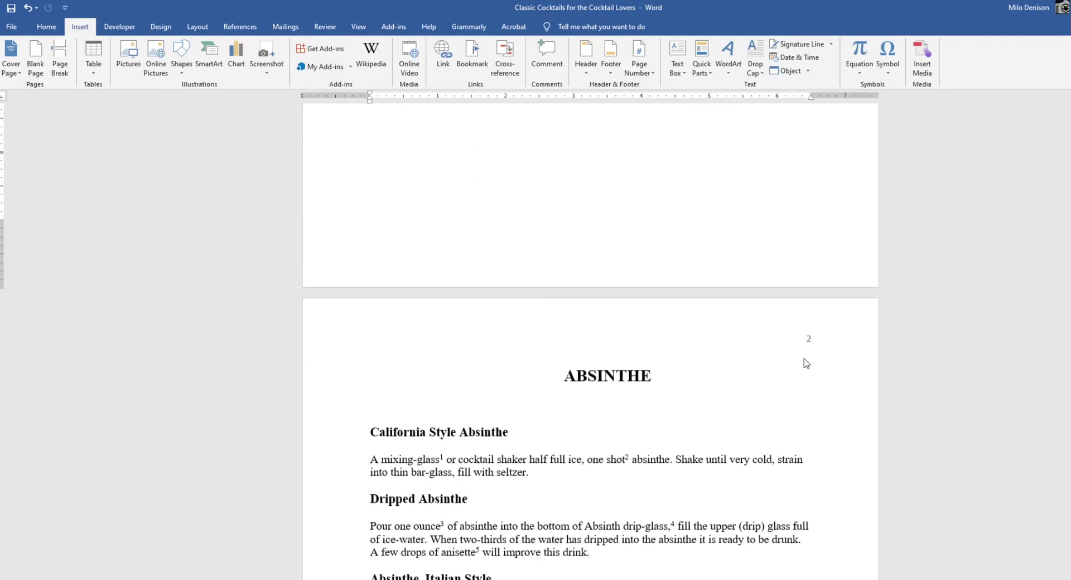
{"action": "scroll", "coordinate": [788, 357], "scroll_direction": "down", "scroll_amount": 10}
{"action": "scroll", "coordinate": [784, 367], "scroll_direction": "down", "scroll_amount": 12}
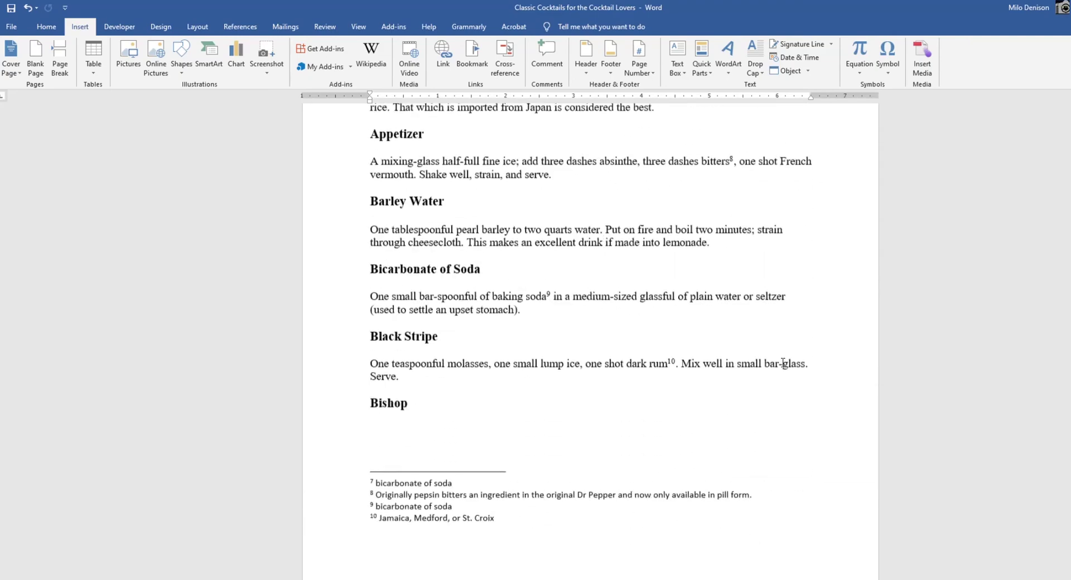
{"action": "scroll", "coordinate": [783, 364], "scroll_direction": "up", "scroll_amount": 20}
{"action": "scroll", "coordinate": [783, 362], "scroll_direction": "up", "scroll_amount": 20}
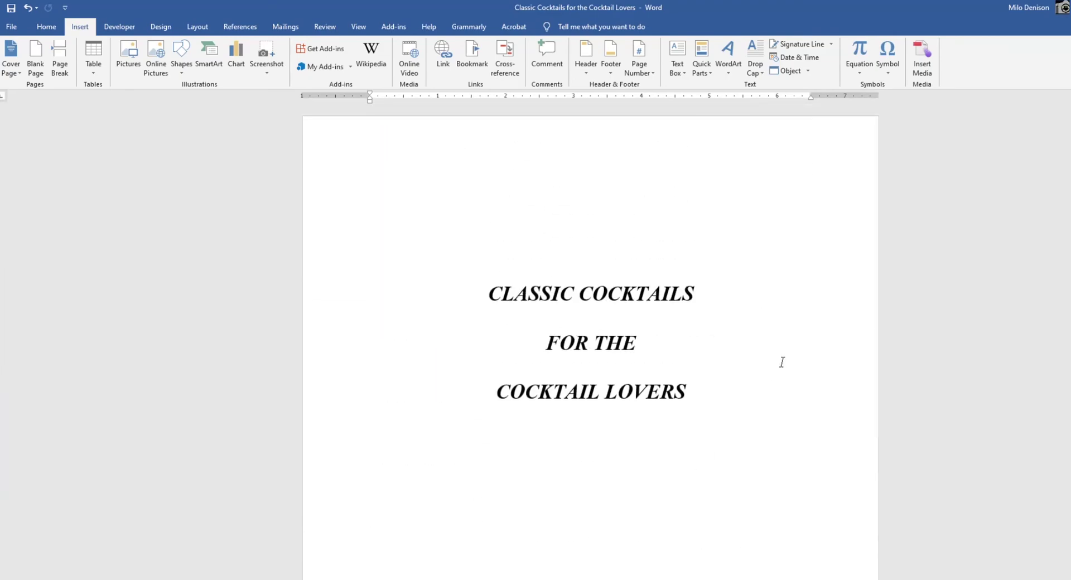
{"action": "scroll", "coordinate": [782, 362], "scroll_direction": "down", "scroll_amount": 11}
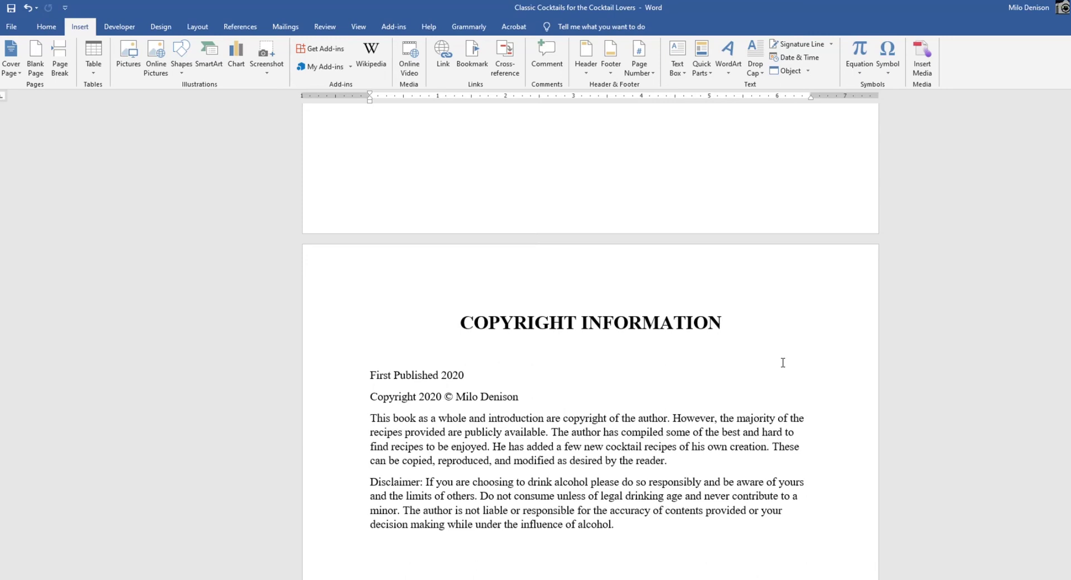
{"action": "scroll", "coordinate": [775, 369], "scroll_direction": "up", "scroll_amount": 10}
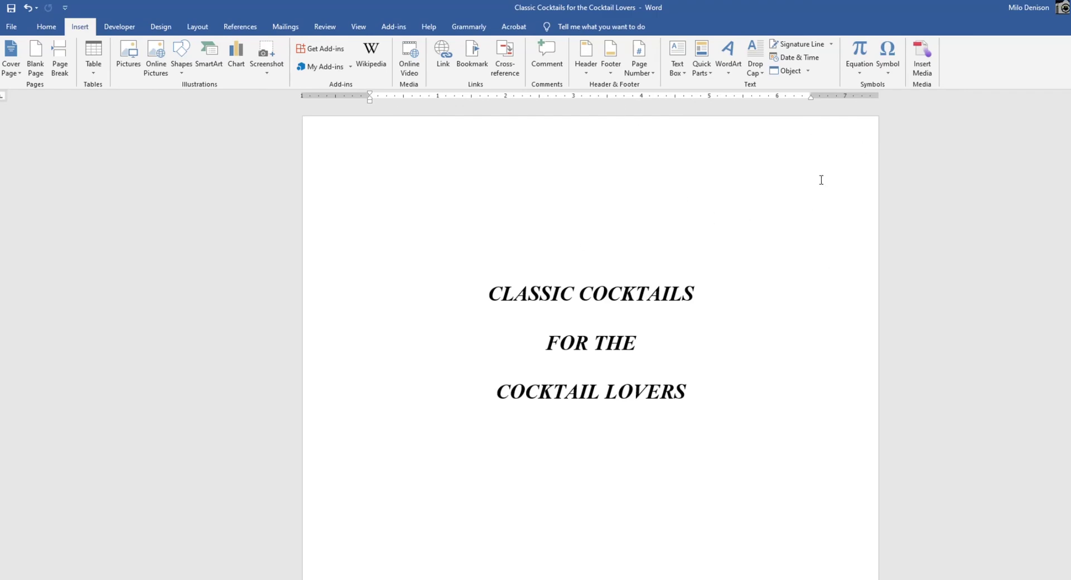
{"action": "scroll", "coordinate": [820, 180], "scroll_direction": "down", "scroll_amount": 15}
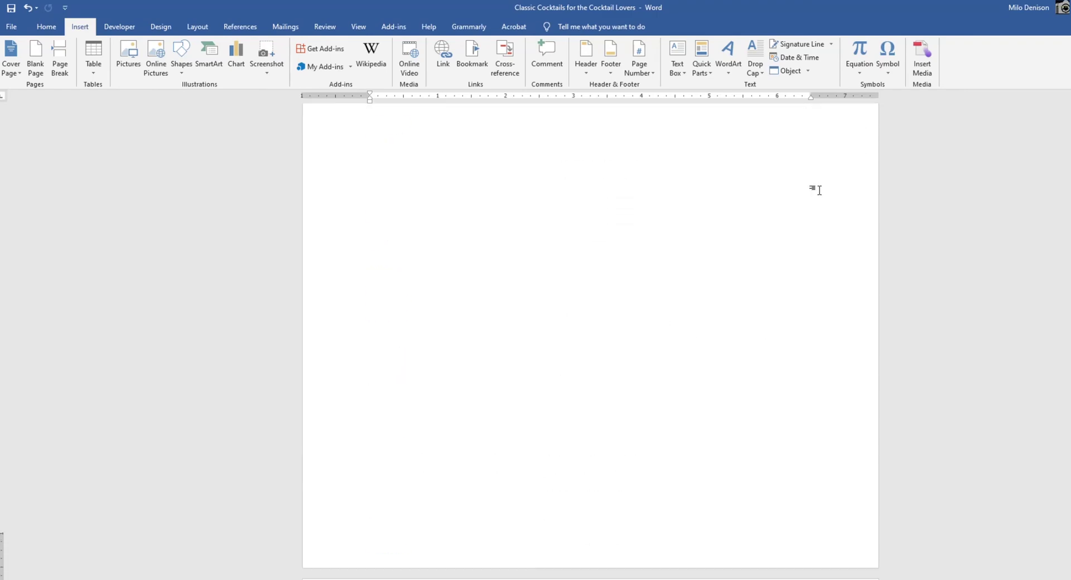
{"action": "scroll", "coordinate": [819, 190], "scroll_direction": "down", "scroll_amount": 10}
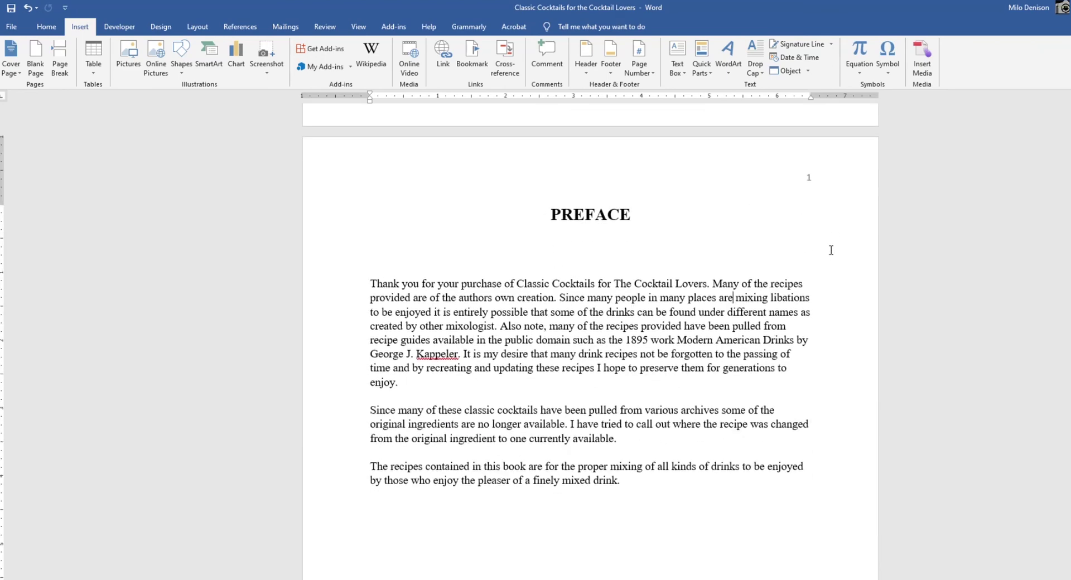